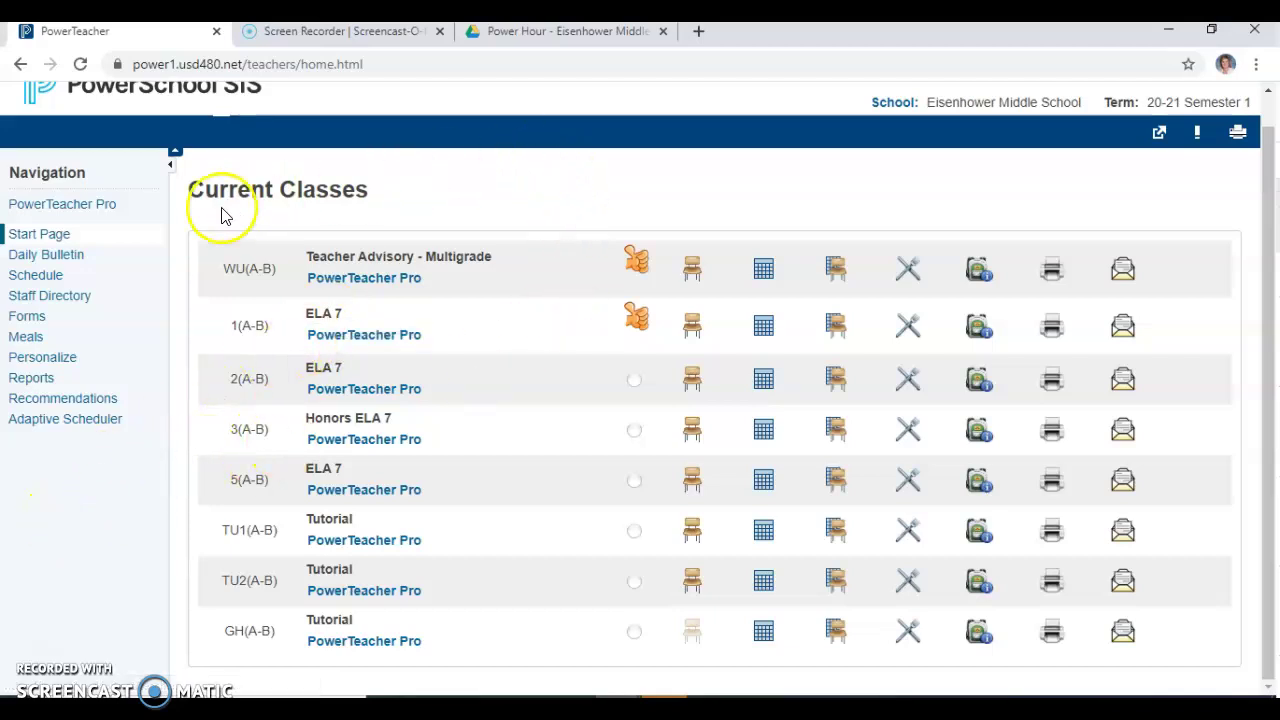
In the Adaptive Scheduler, add a 7th ELA Intervention session for Tutorial1 on Monday in room B119, for the week of 09/21/2020.
click(68, 423)
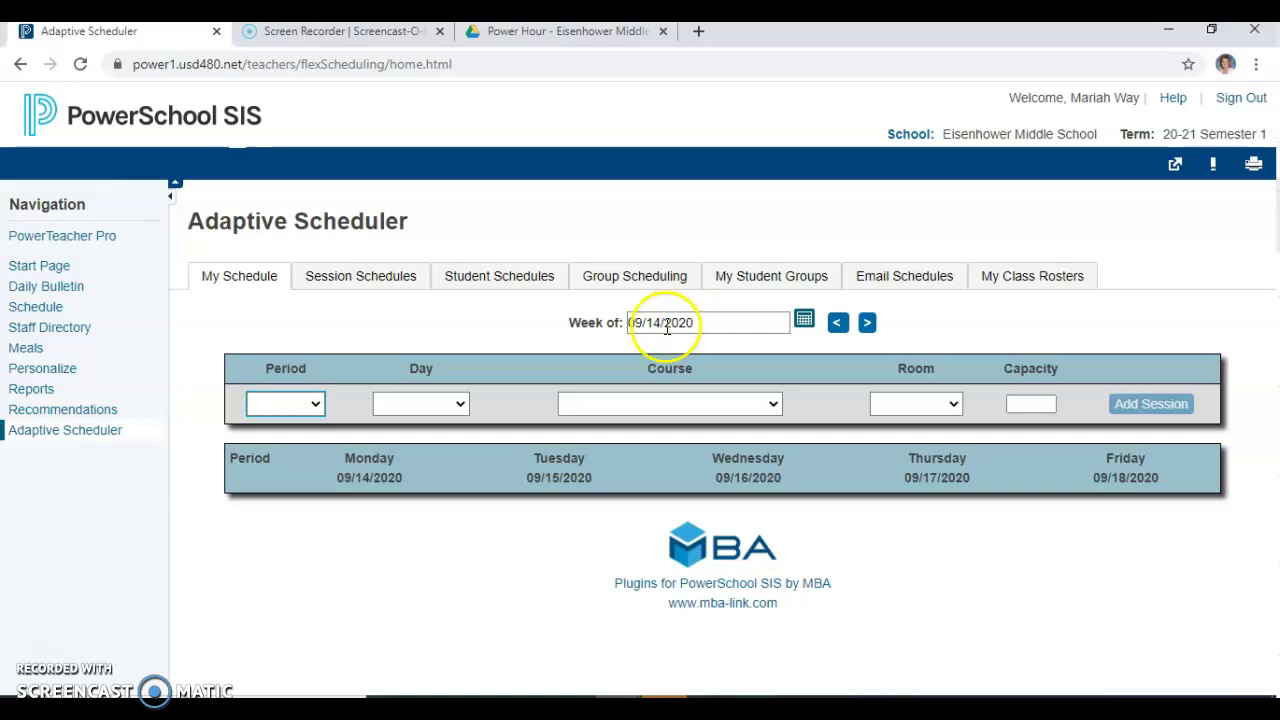
click(866, 323)
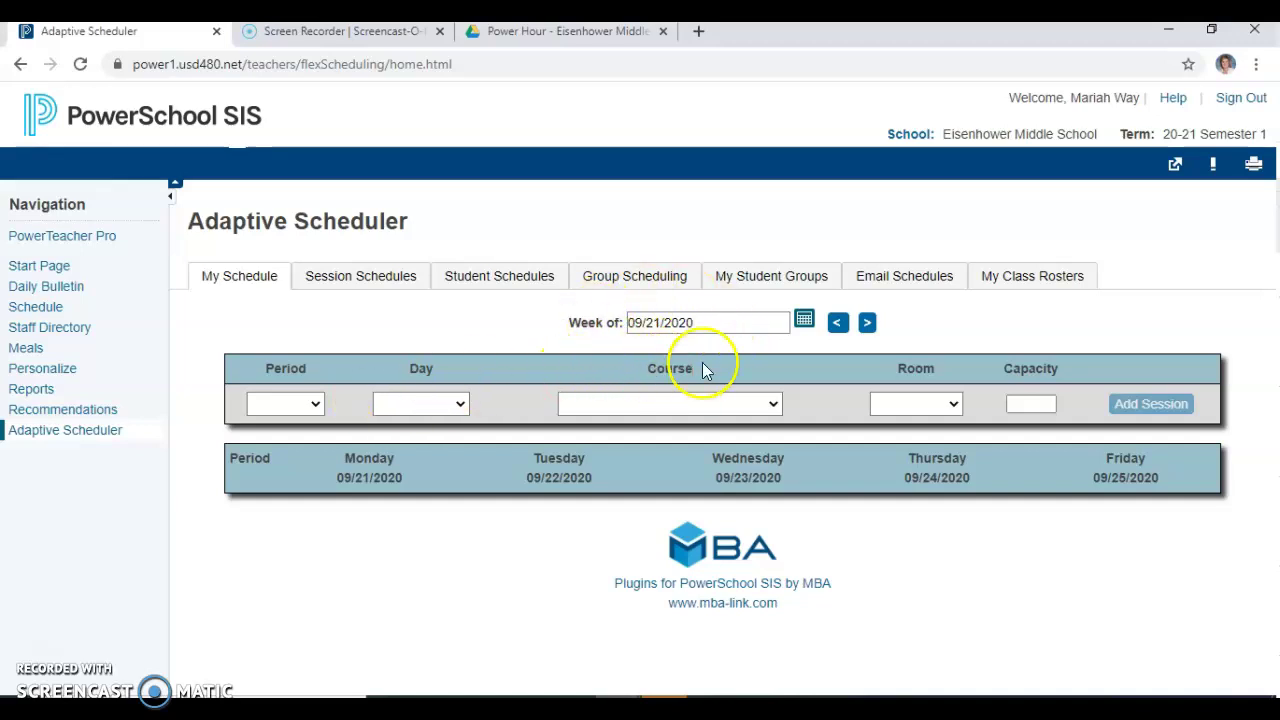
click(317, 403)
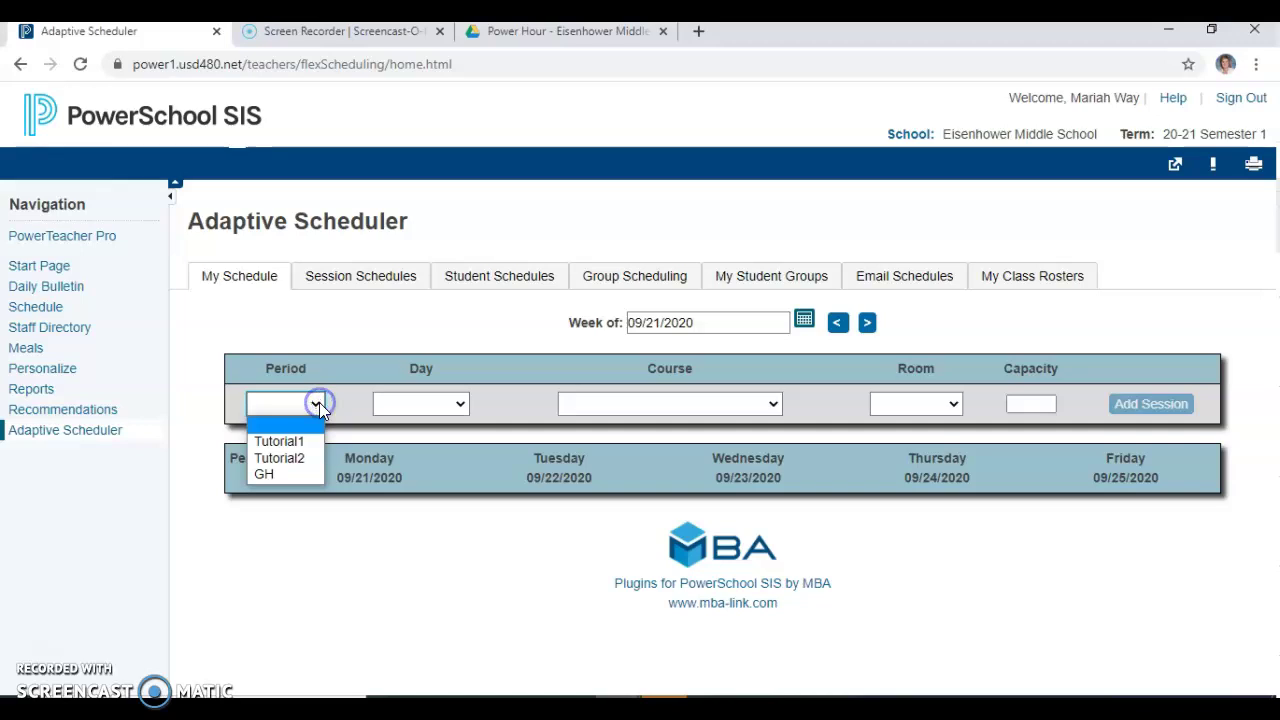
click(280, 441)
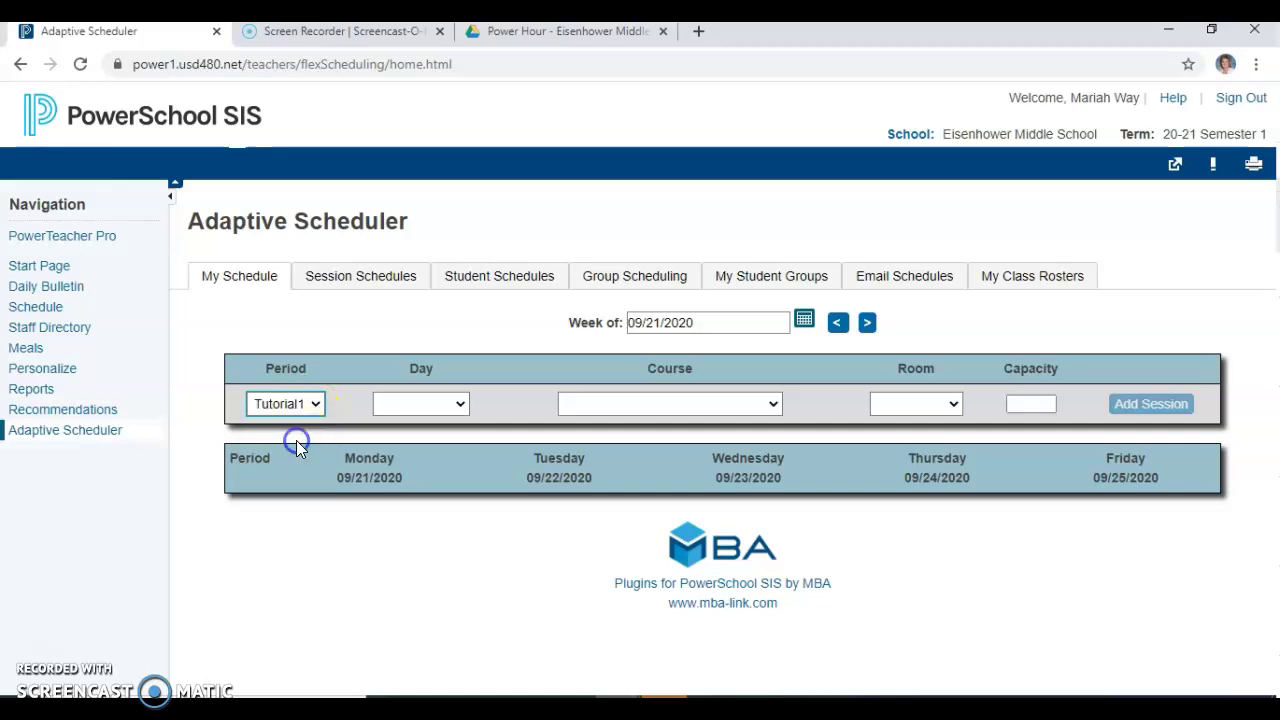
click(462, 402)
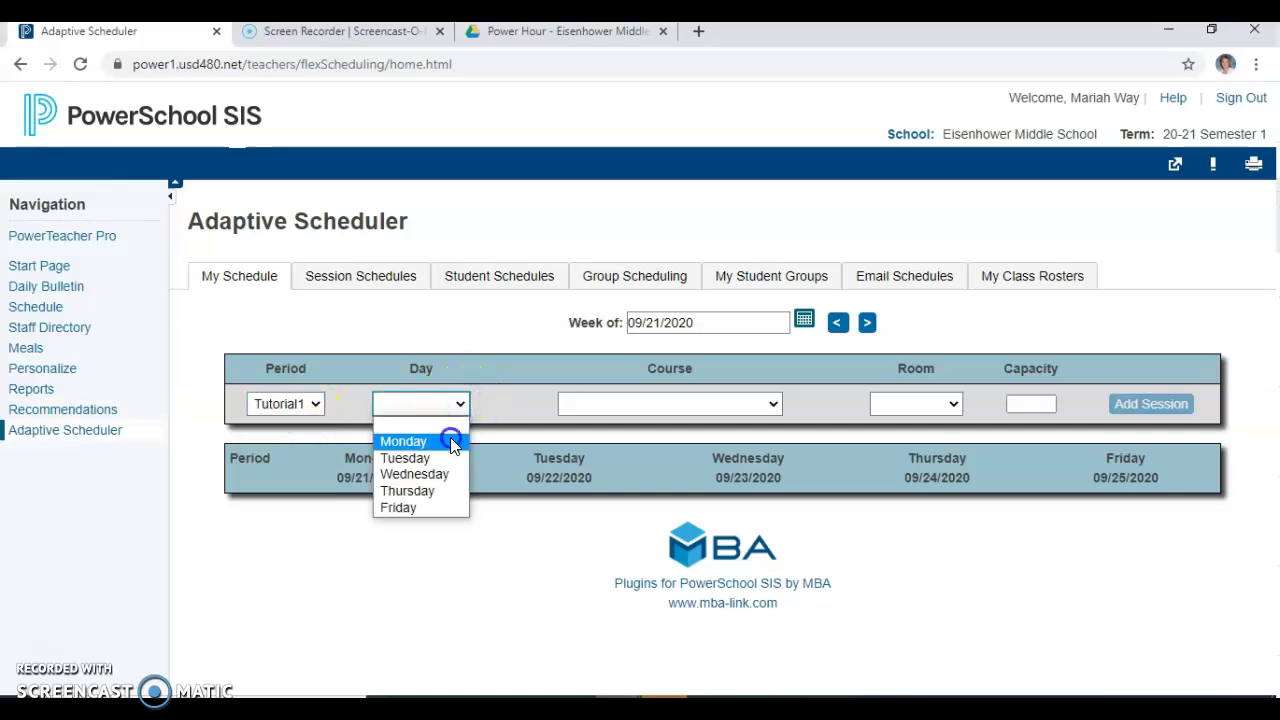
click(450, 441)
click(774, 403)
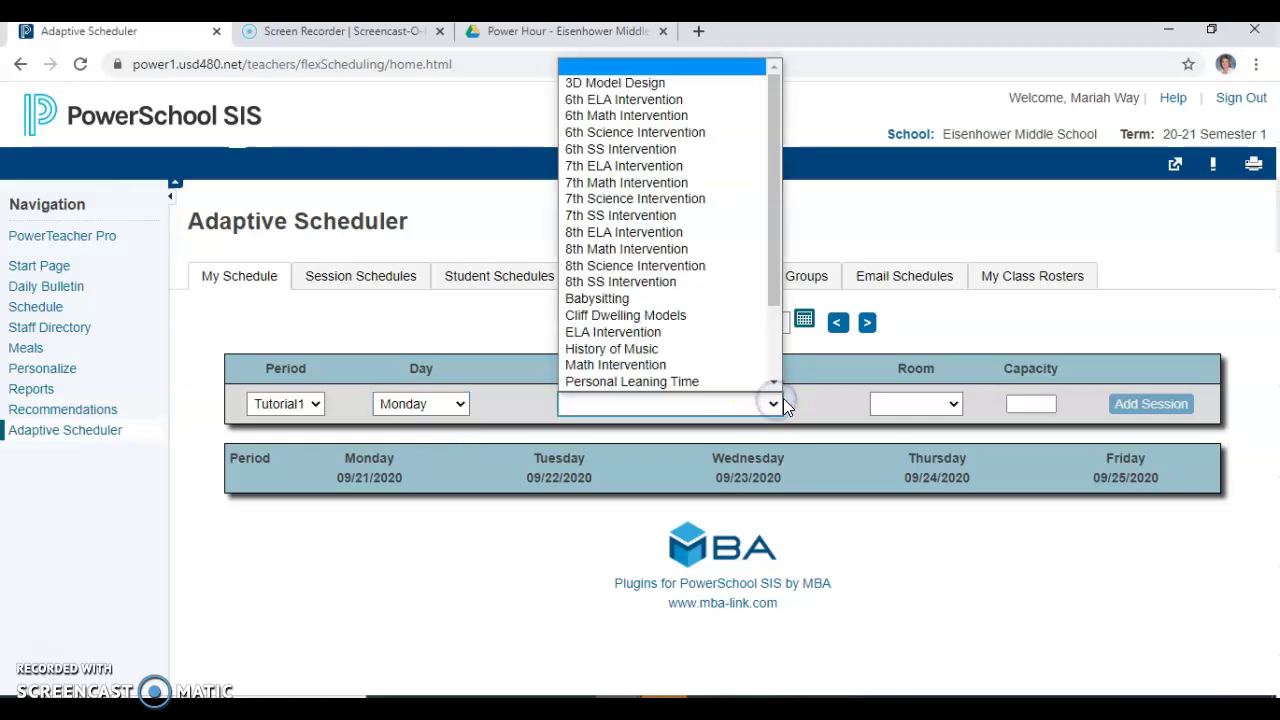
click(695, 166)
click(957, 406)
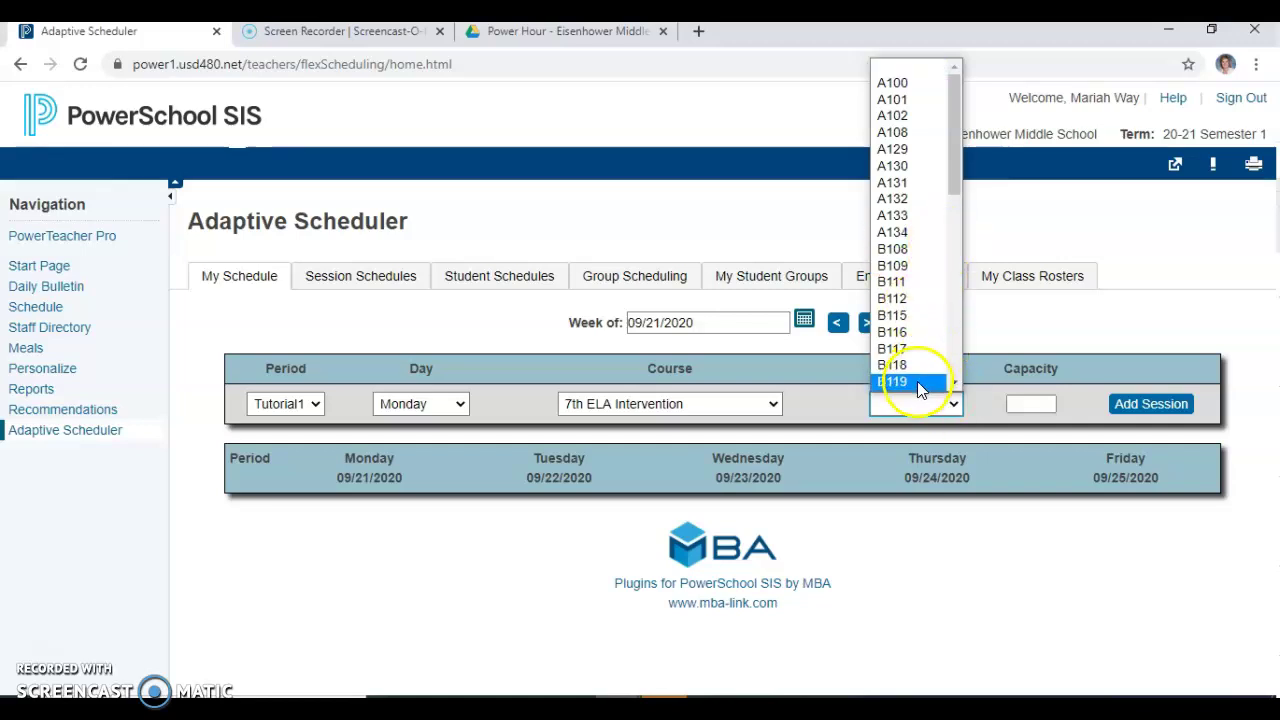
click(916, 381)
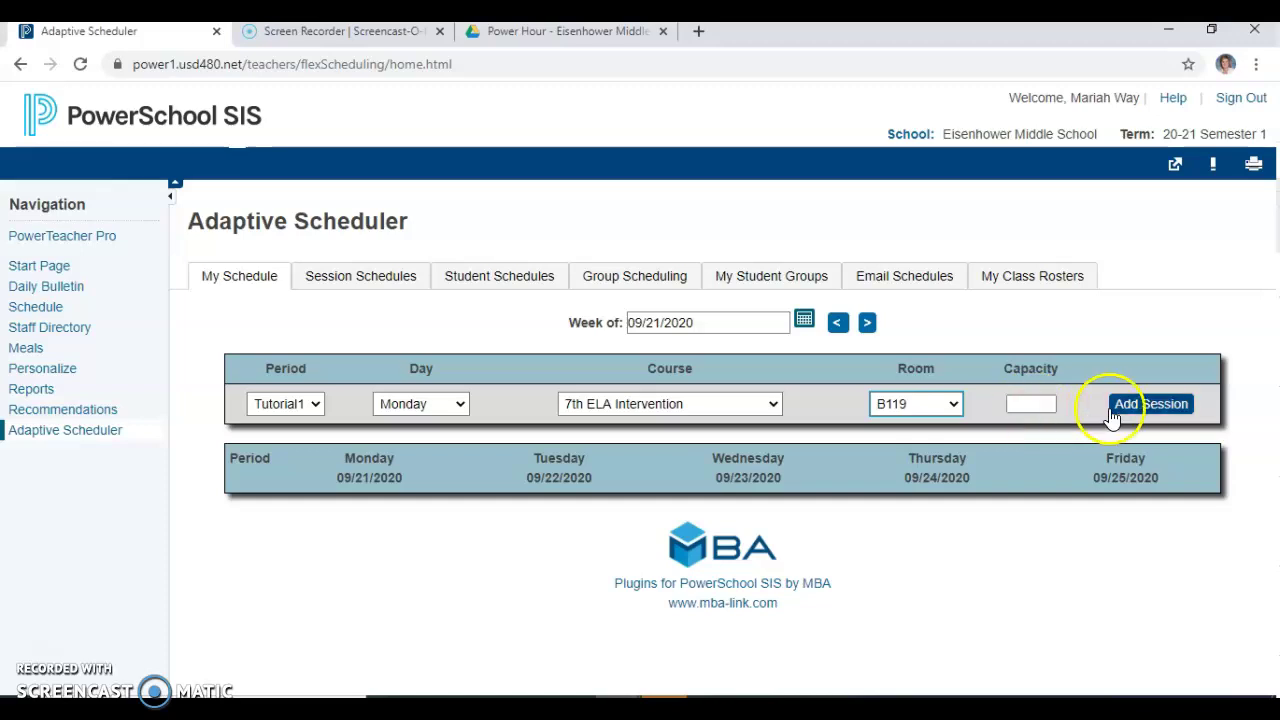
click(1148, 408)
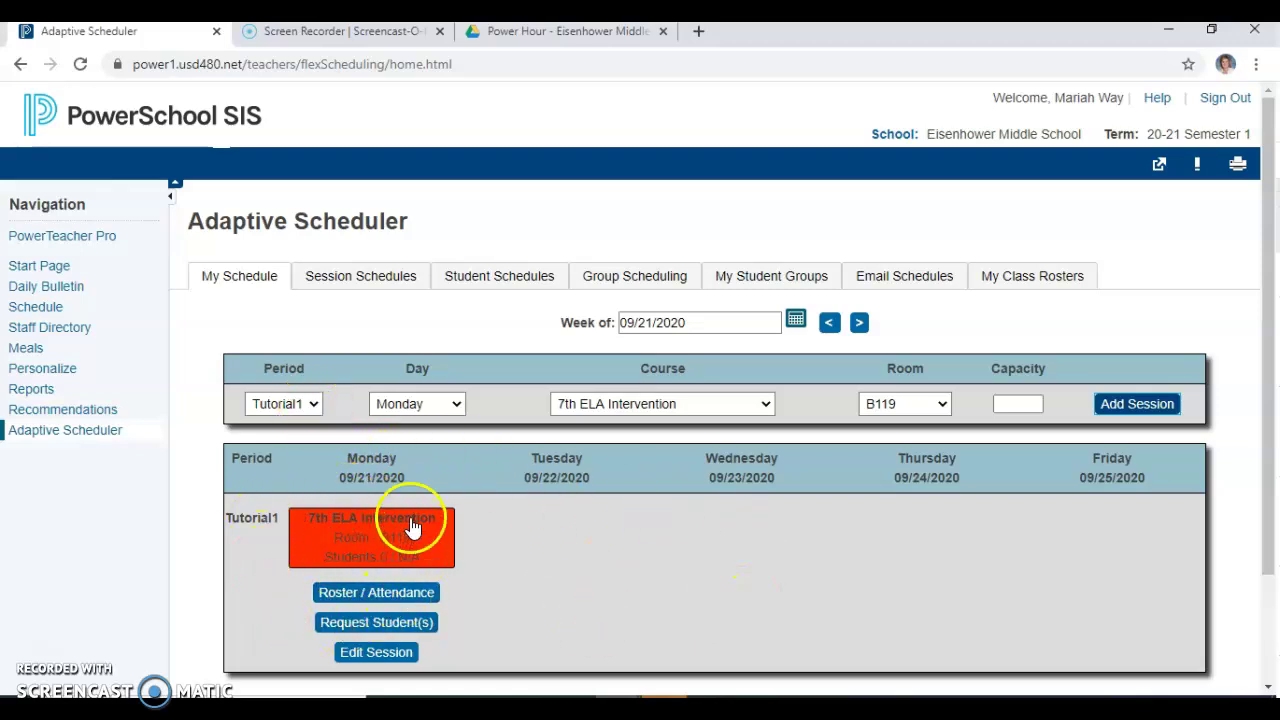
Add a matching Monday 7th ELA Intervention session in room B119 for the Tutorial2 period.
click(309, 403)
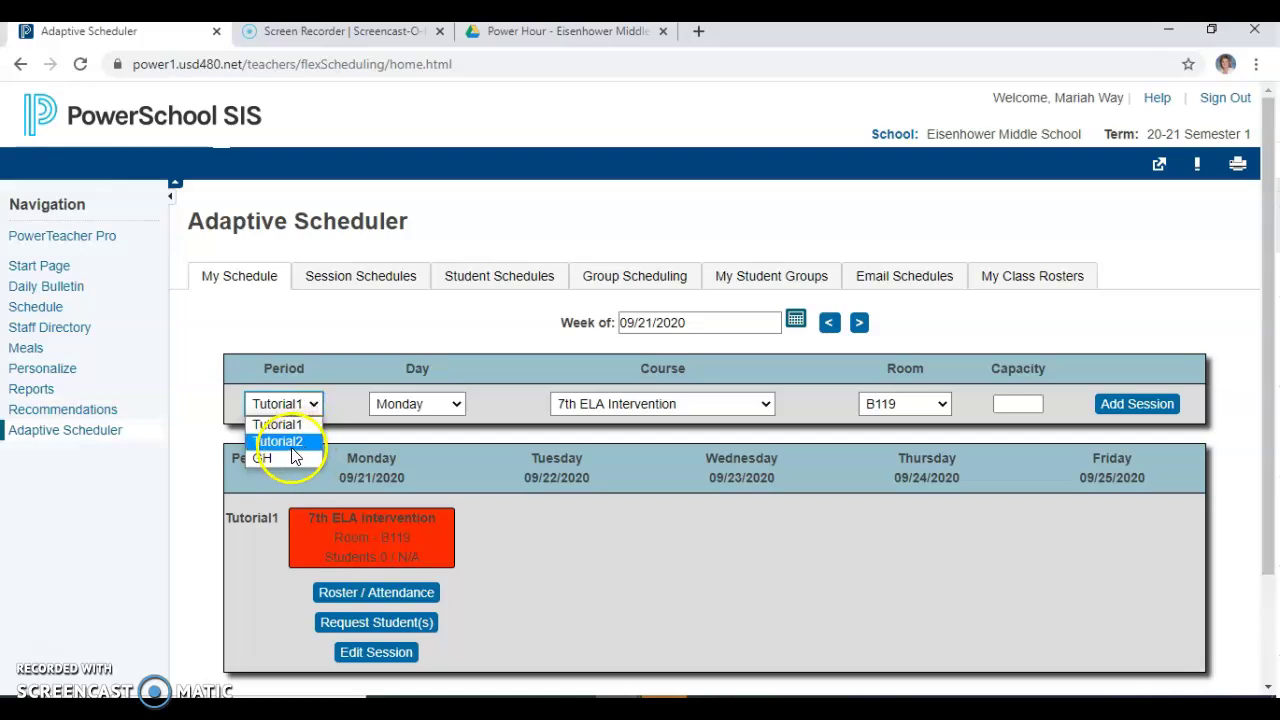
click(295, 443)
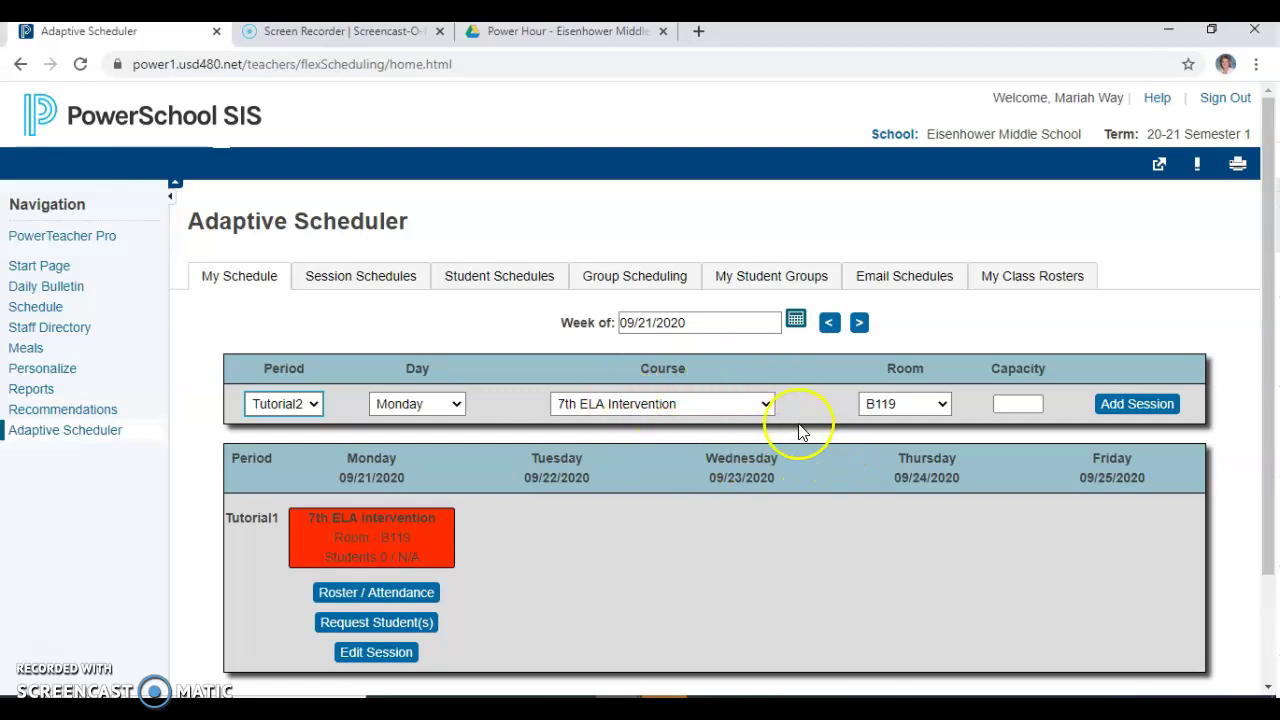
click(1135, 414)
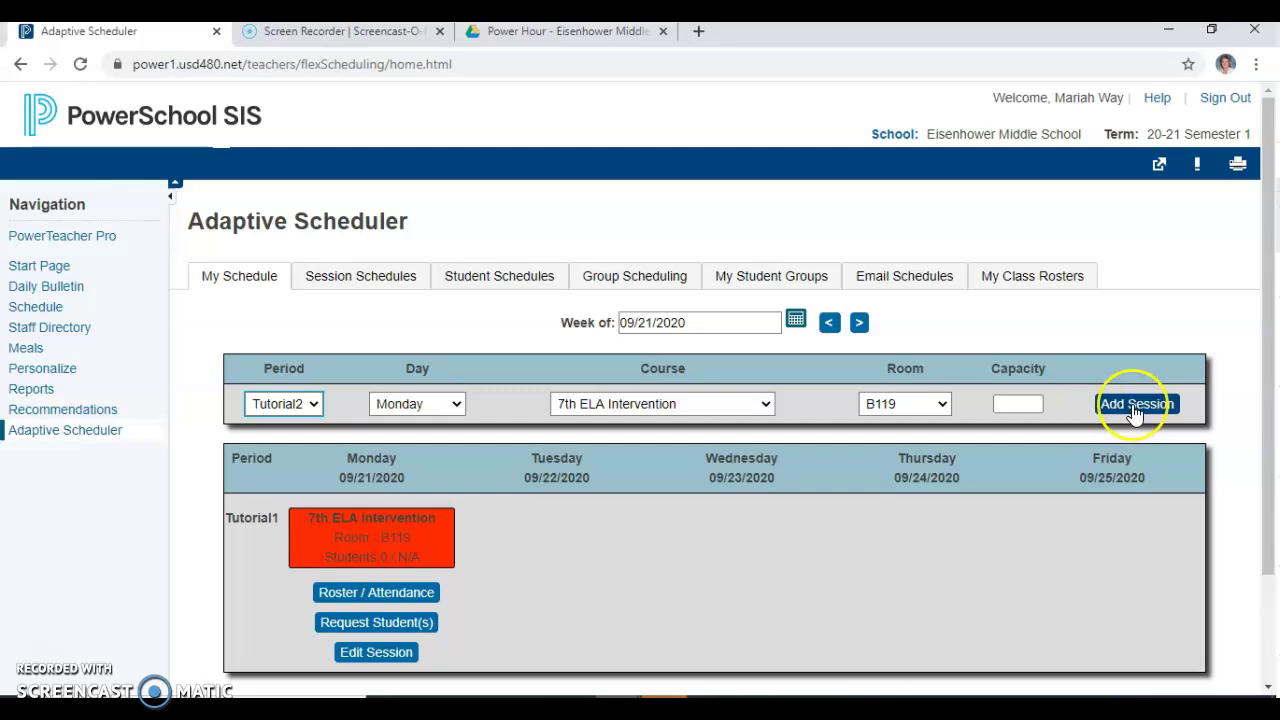
click(1135, 404)
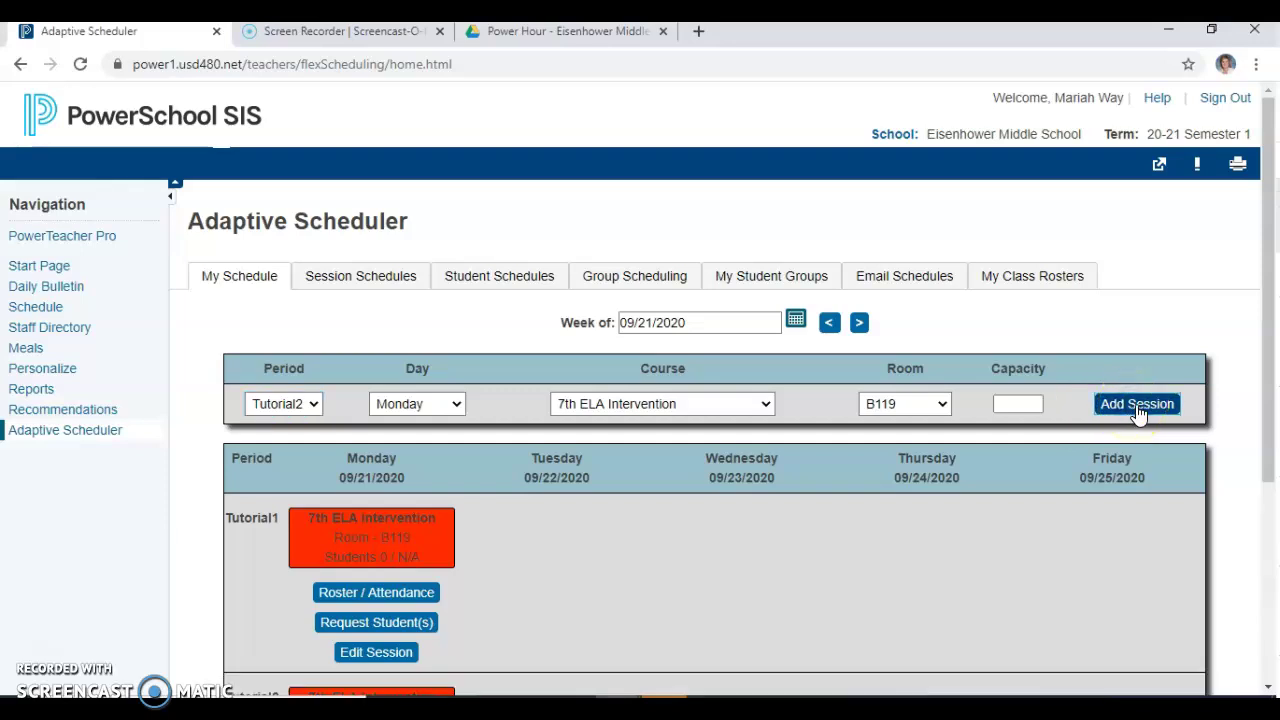
scroll(1250, 420, down, 2)
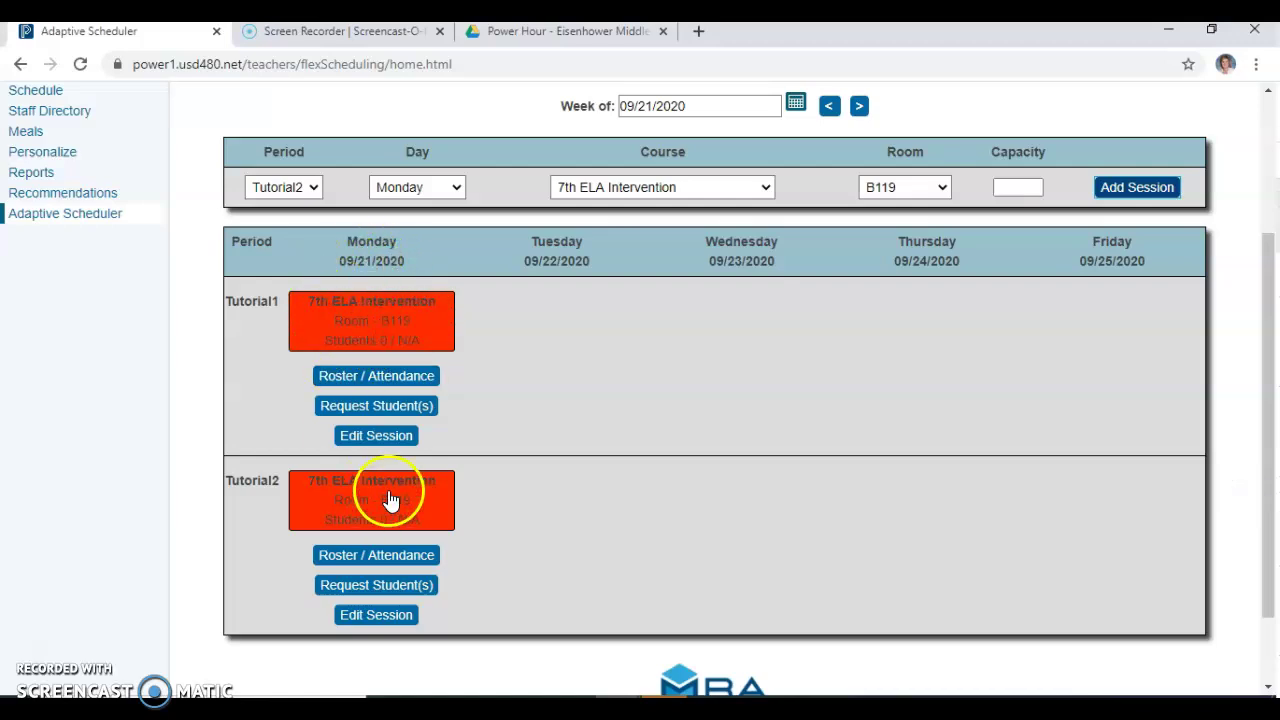
scroll(645, 536, up, 1)
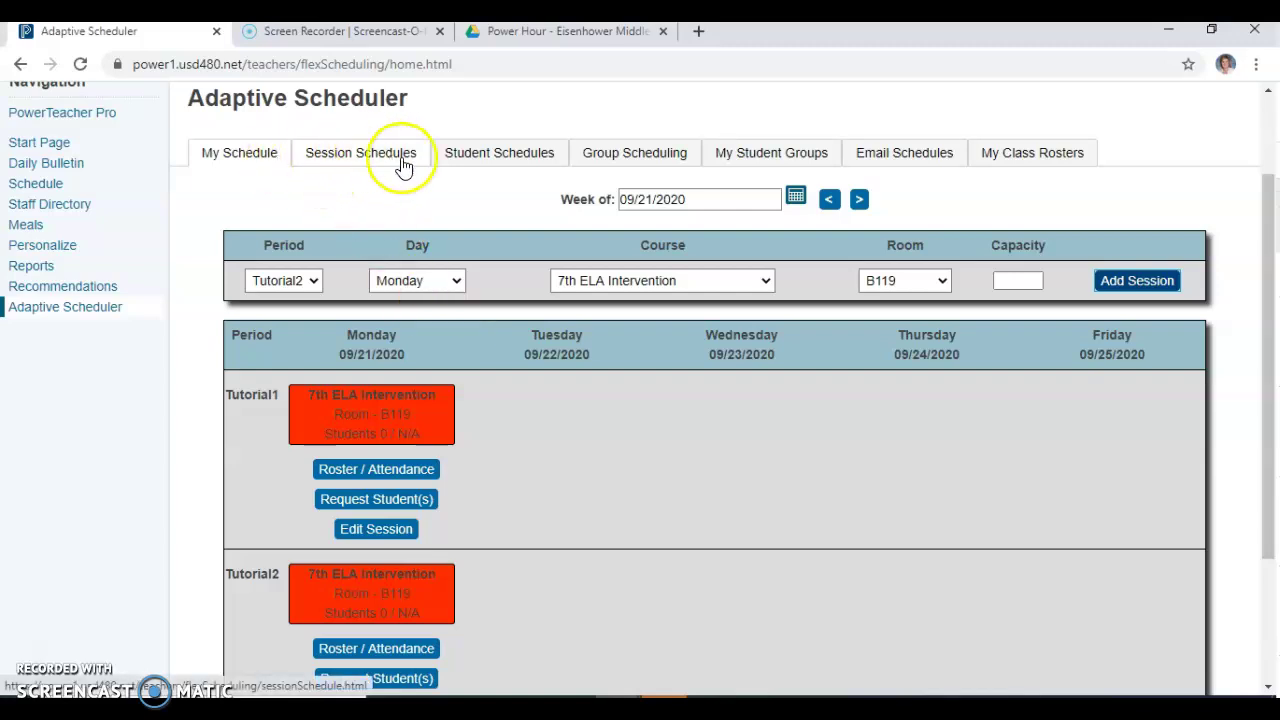
Delete the old student groups PH 1 8/17 and PH 2 8/17.
click(769, 158)
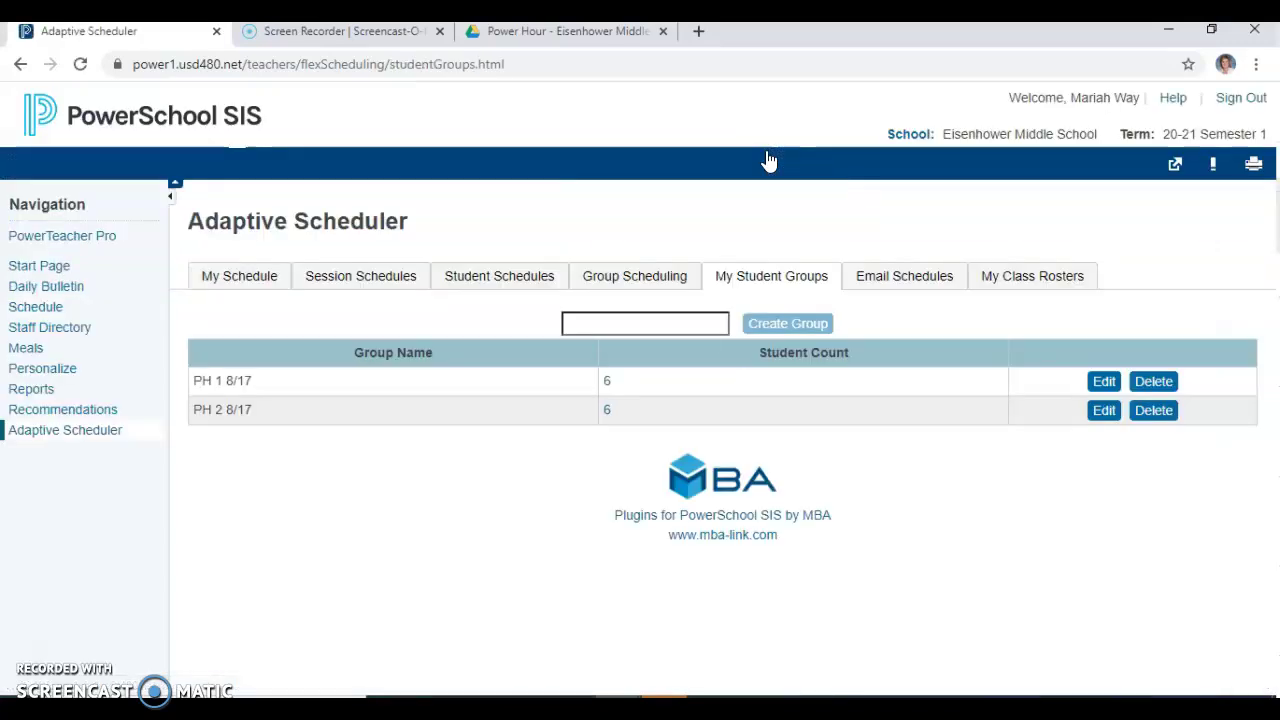
click(1155, 390)
click(1120, 390)
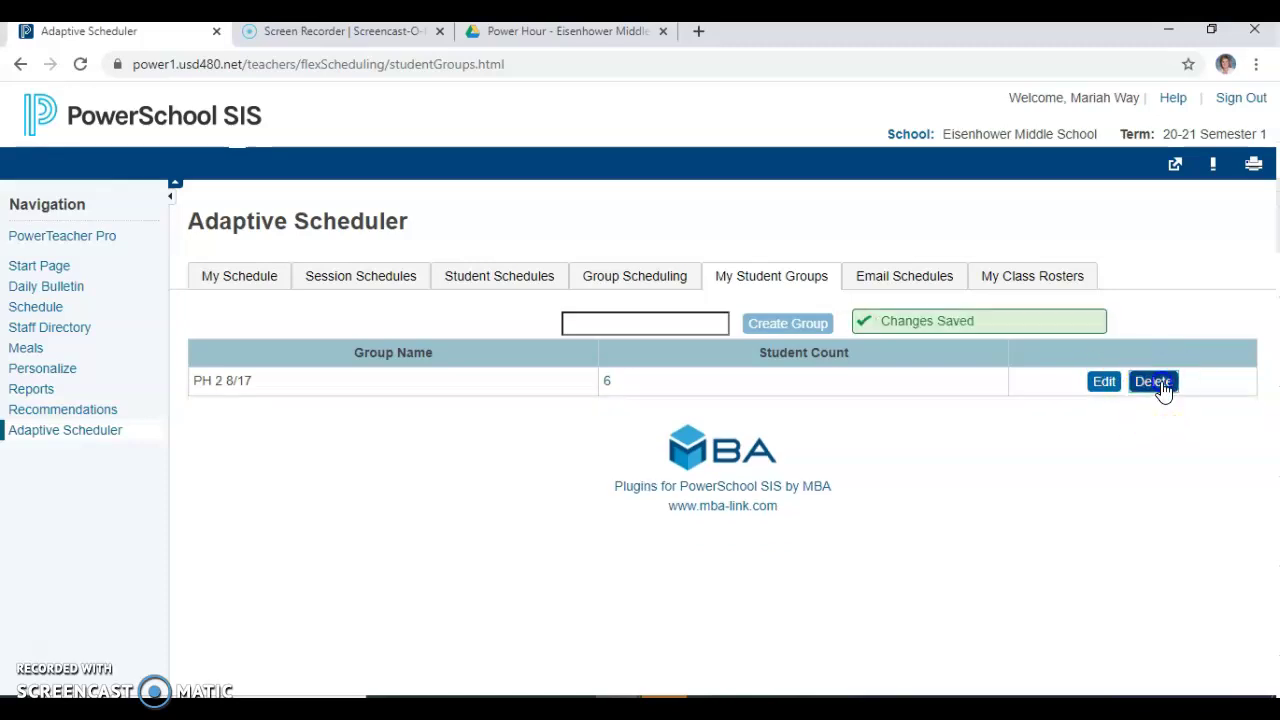
click(1160, 387)
click(1120, 390)
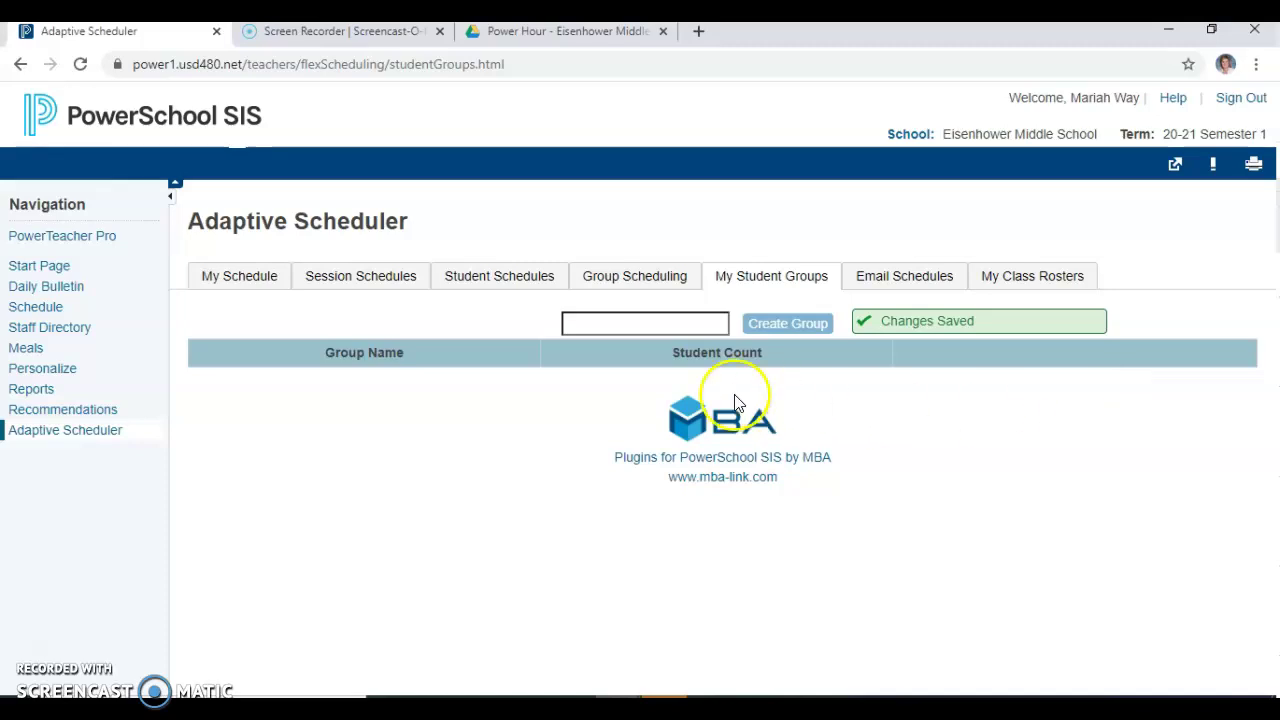
Create a new student group named "PH 1 (9/21)".
click(668, 324)
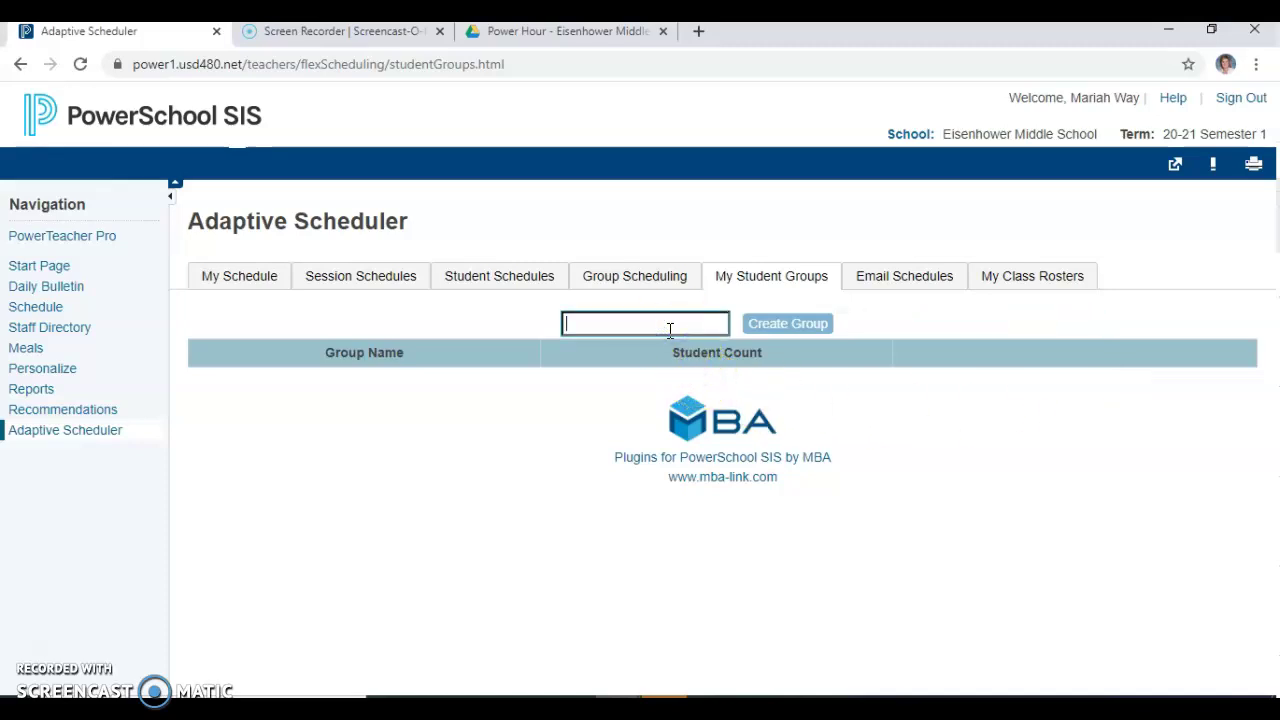
text(PH 1 (9/21)
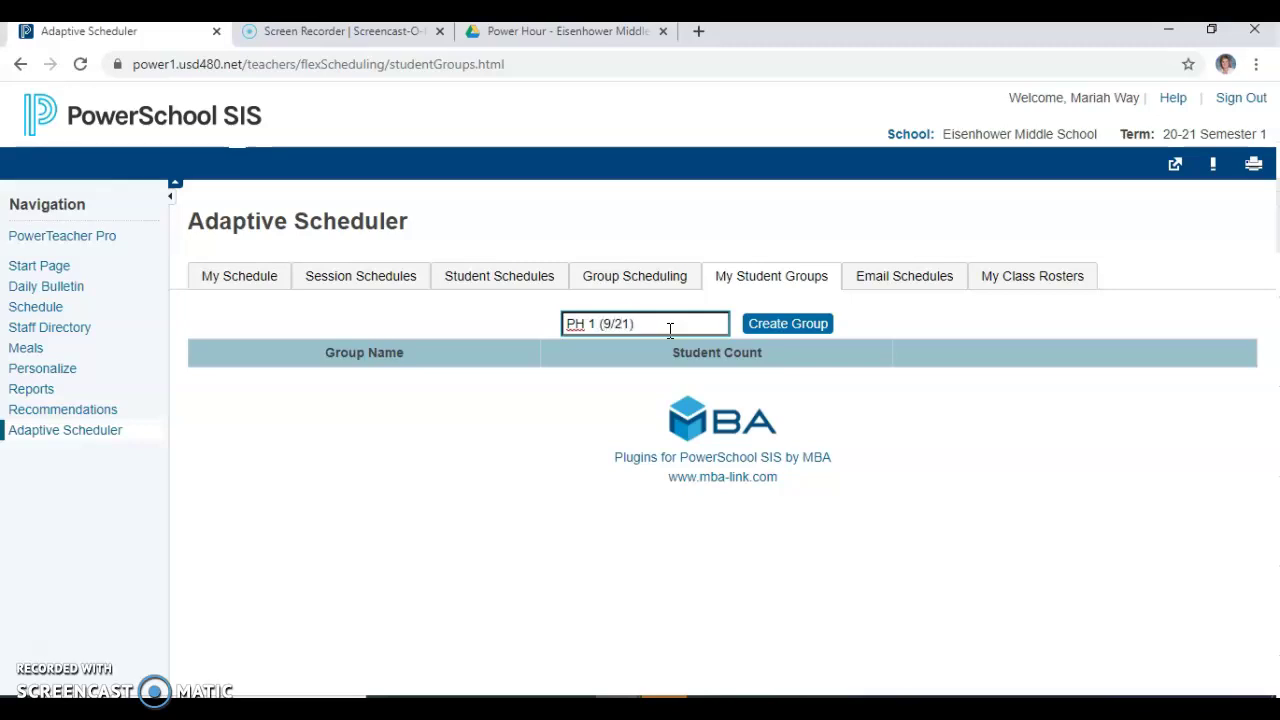
click(771, 321)
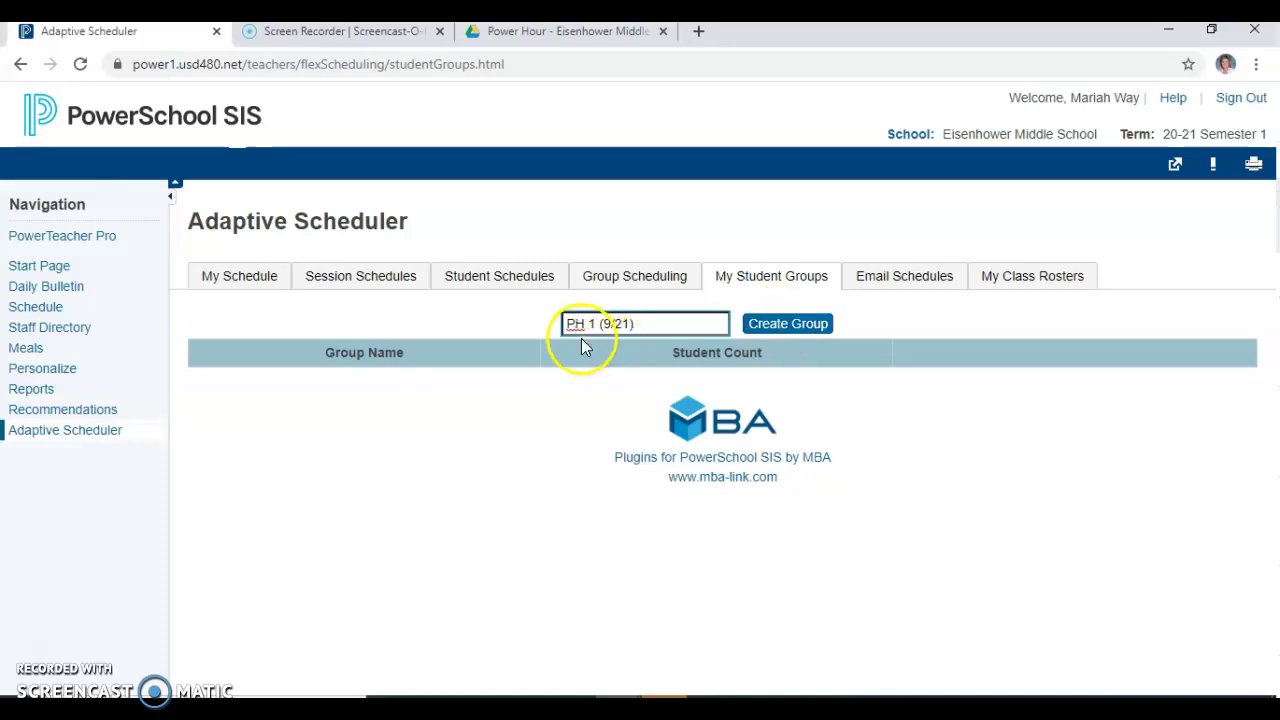
click(776, 326)
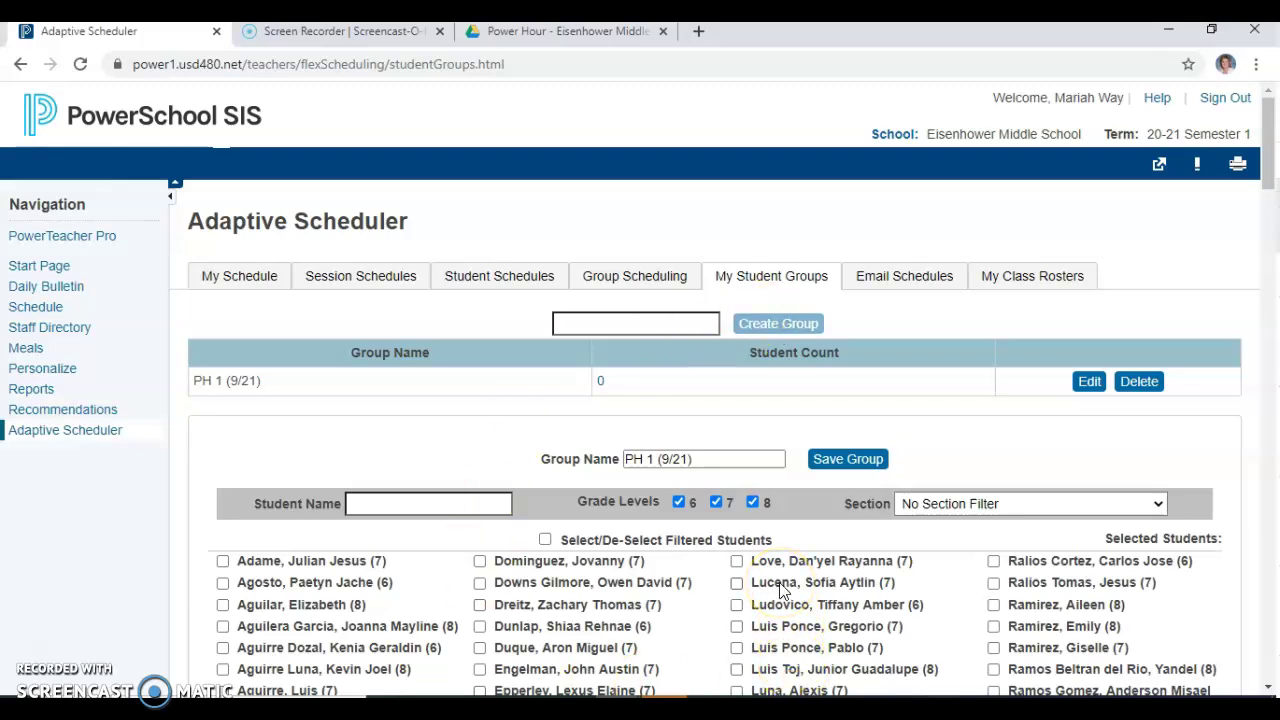
Add the first nine students in the list's first column to the PH 1 (9/21) group and save it.
scroll(440, 560, down, 1)
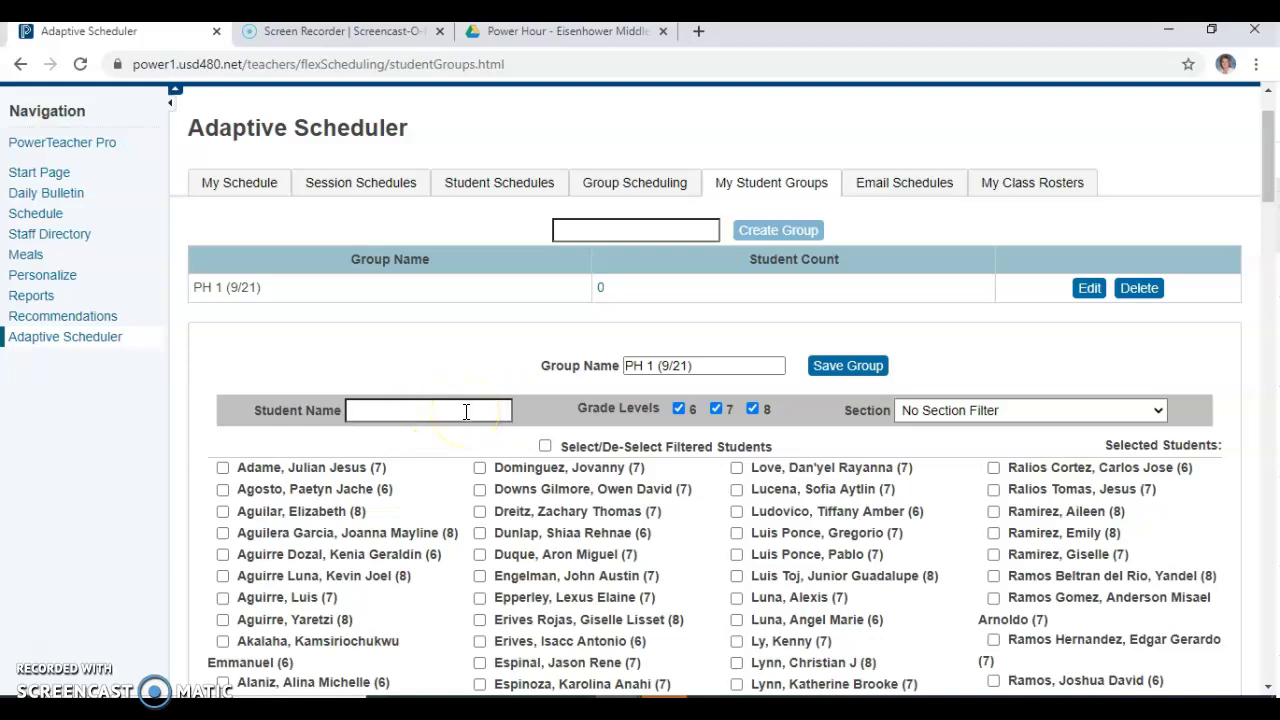
click(223, 467)
click(223, 489)
click(223, 511)
click(223, 533)
click(223, 554)
click(223, 576)
click(223, 597)
click(223, 619)
click(223, 641)
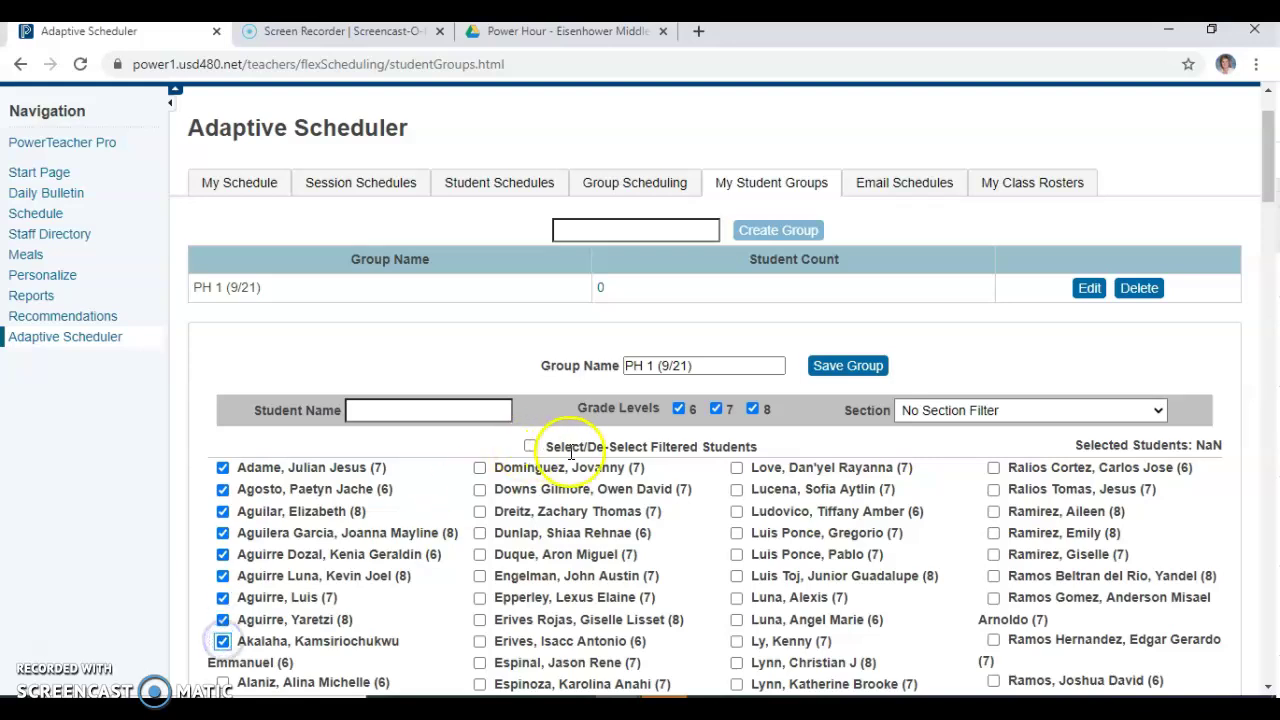
scroll(571, 453, down, 2)
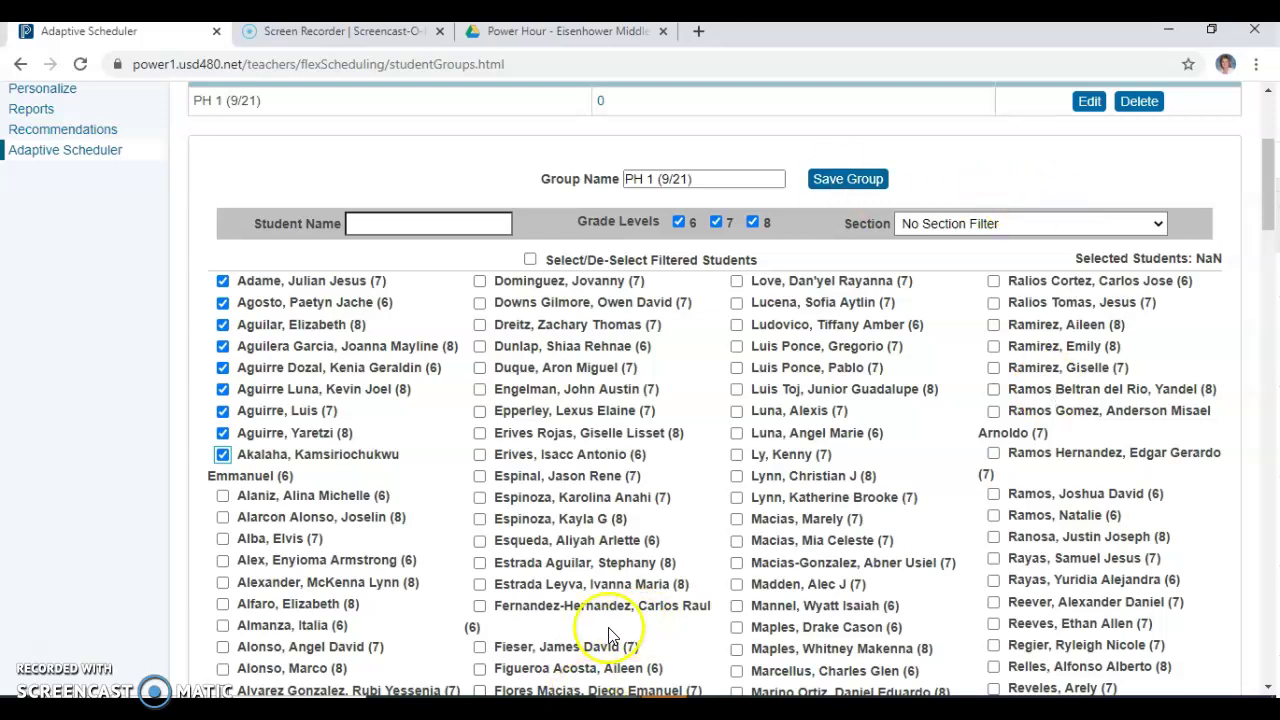
click(858, 184)
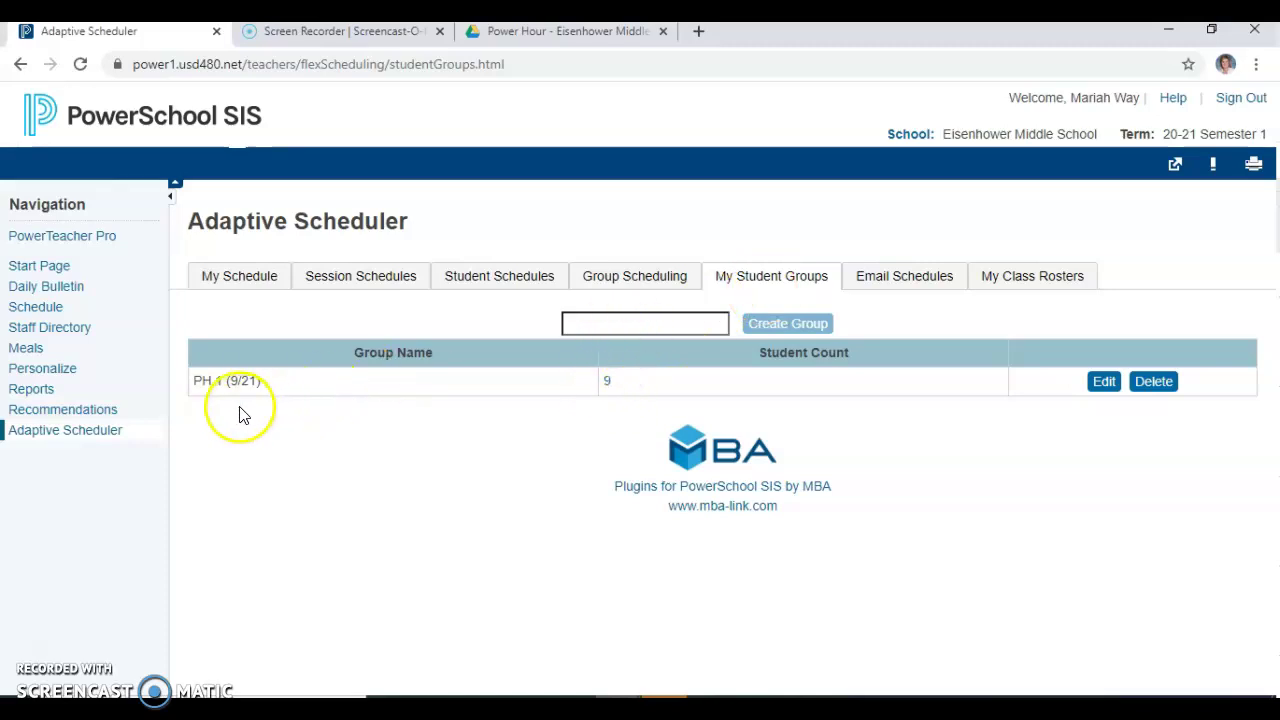
Create a second student group named "PH 2 (9/21)".
click(600, 321)
text(PH 2 (9/21)
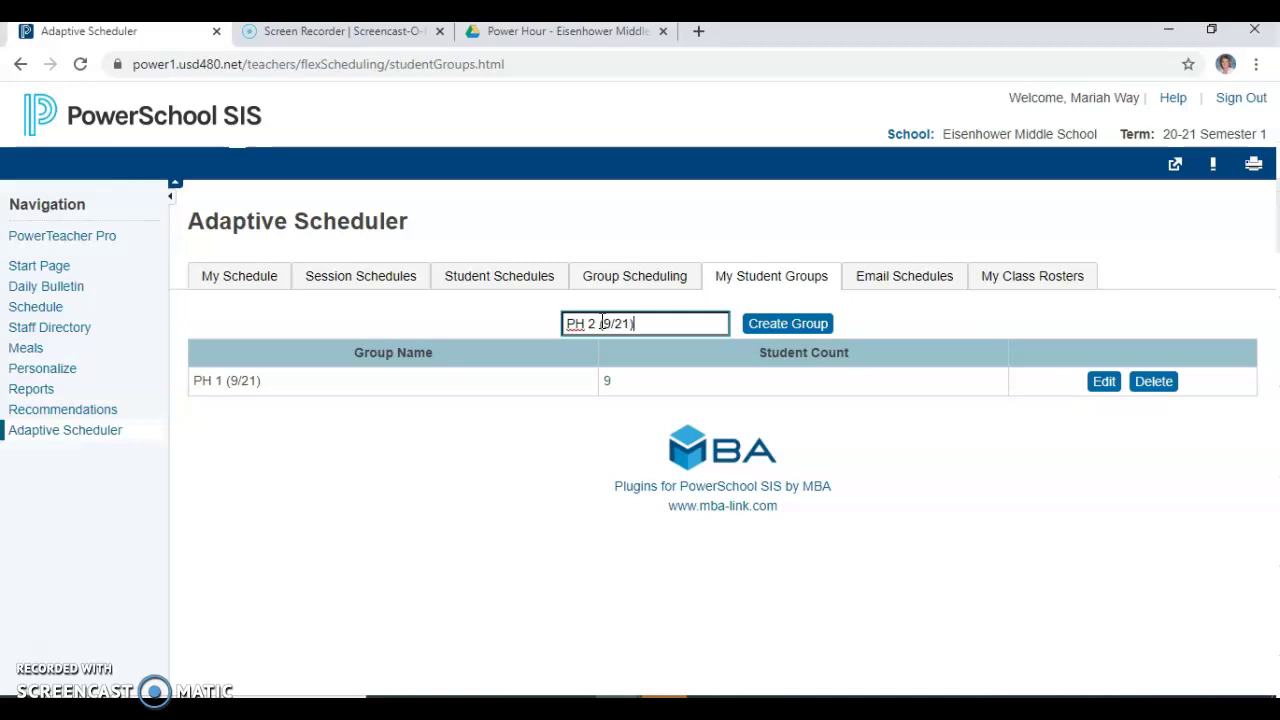
click(768, 323)
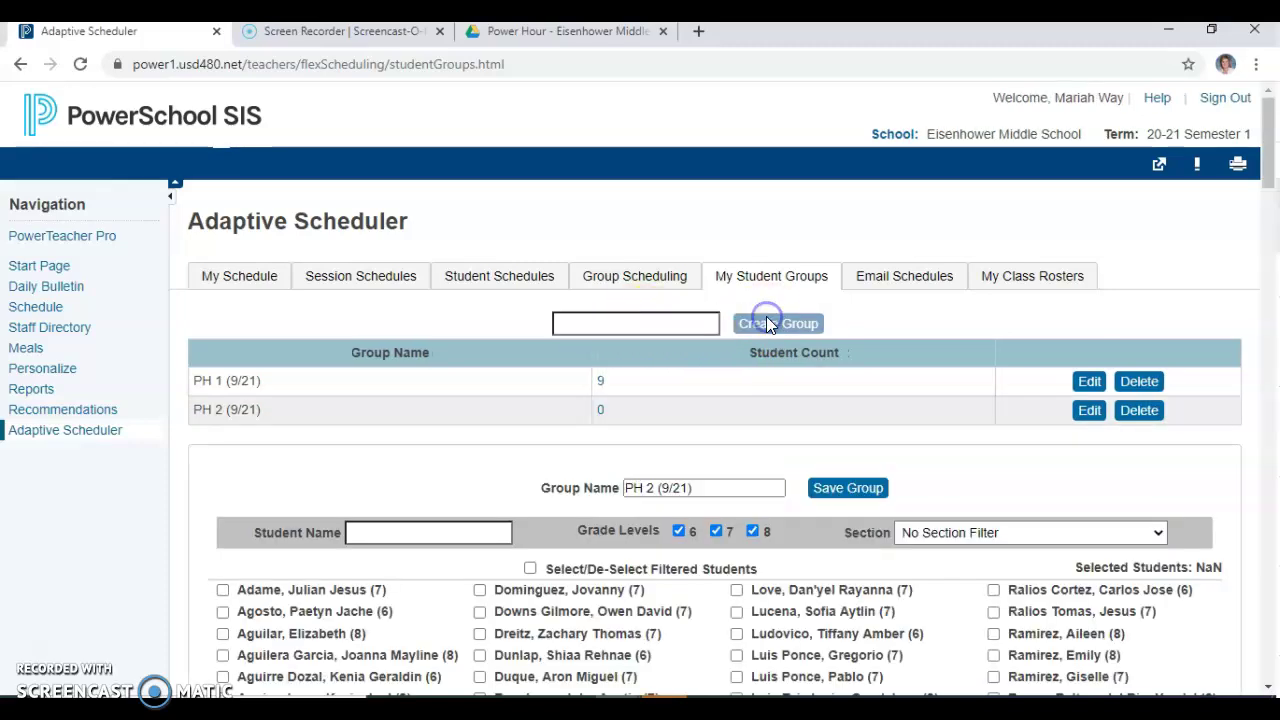
Add the first ten students in the list's third column to the PH 2 (9/21) group and save it.
scroll(766, 316, down, 2)
click(736, 403)
click(736, 425)
click(737, 447)
click(737, 469)
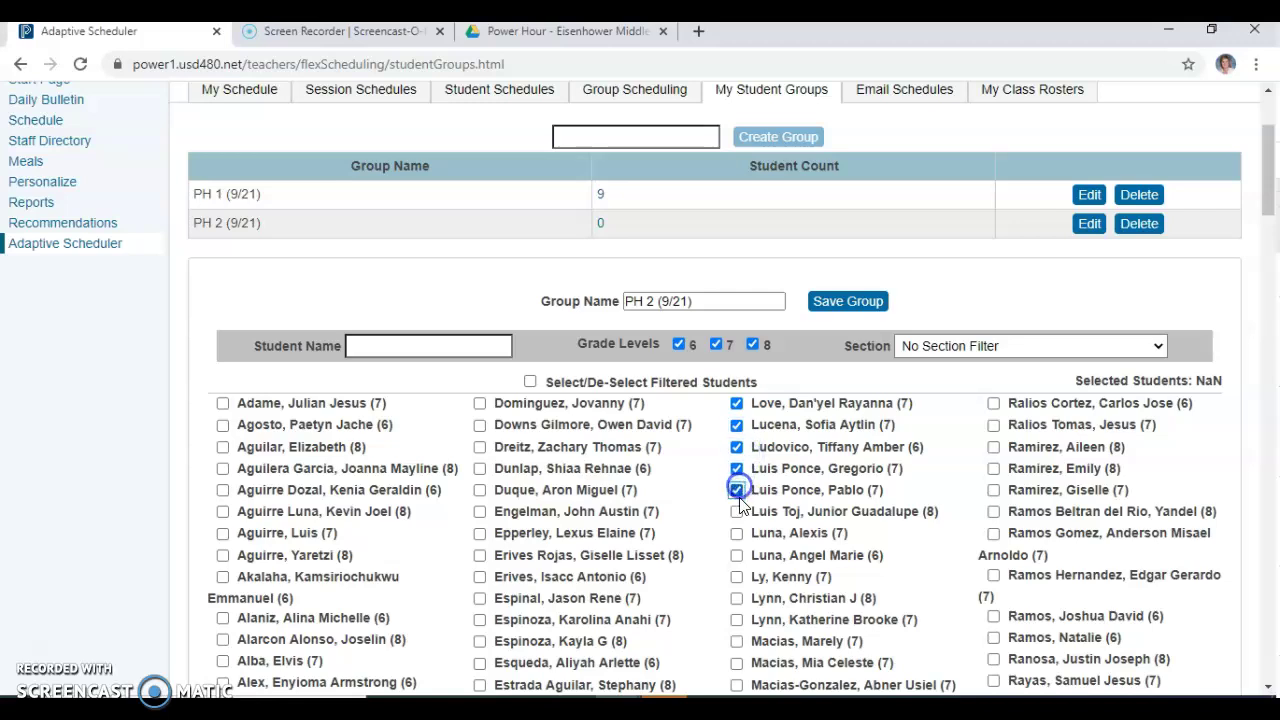
click(737, 511)
click(737, 533)
click(737, 555)
click(737, 577)
click(737, 598)
click(834, 314)
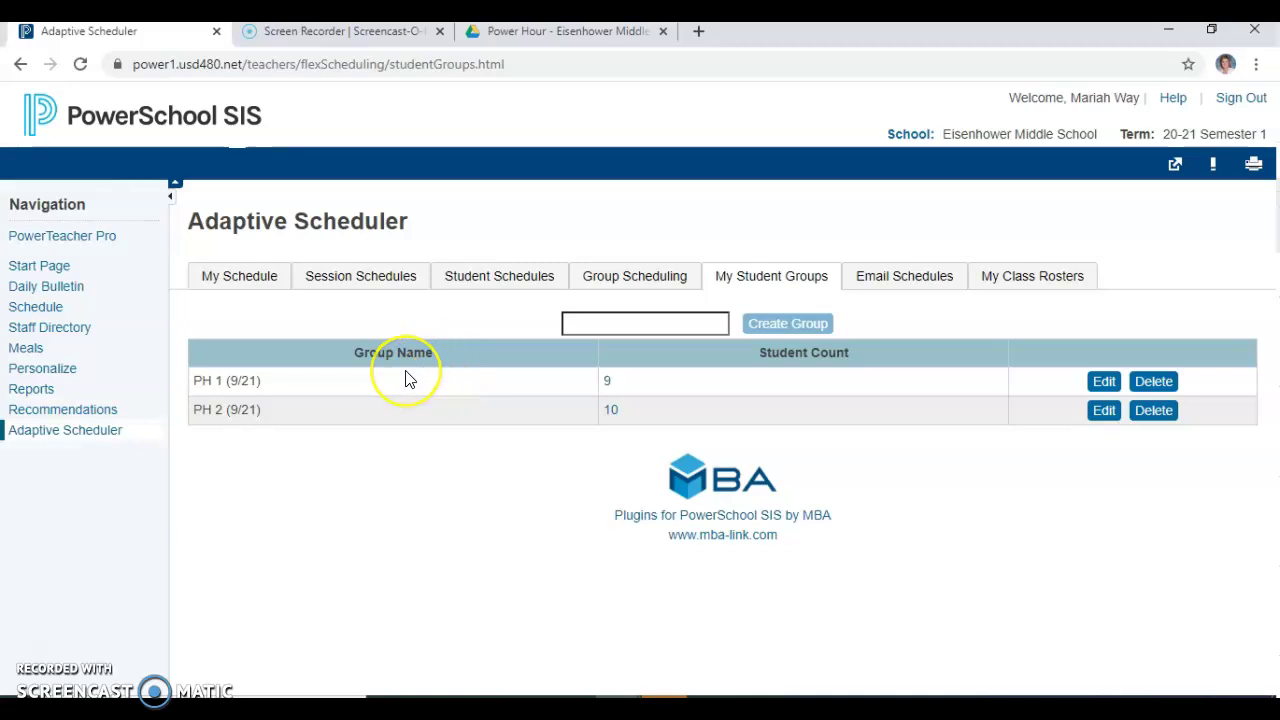
In Group Scheduling, assign group PH 1 (9/21) to the Tutorial1 7th ELA Intervention session in room B119 on Monday 09/21/2020.
click(639, 280)
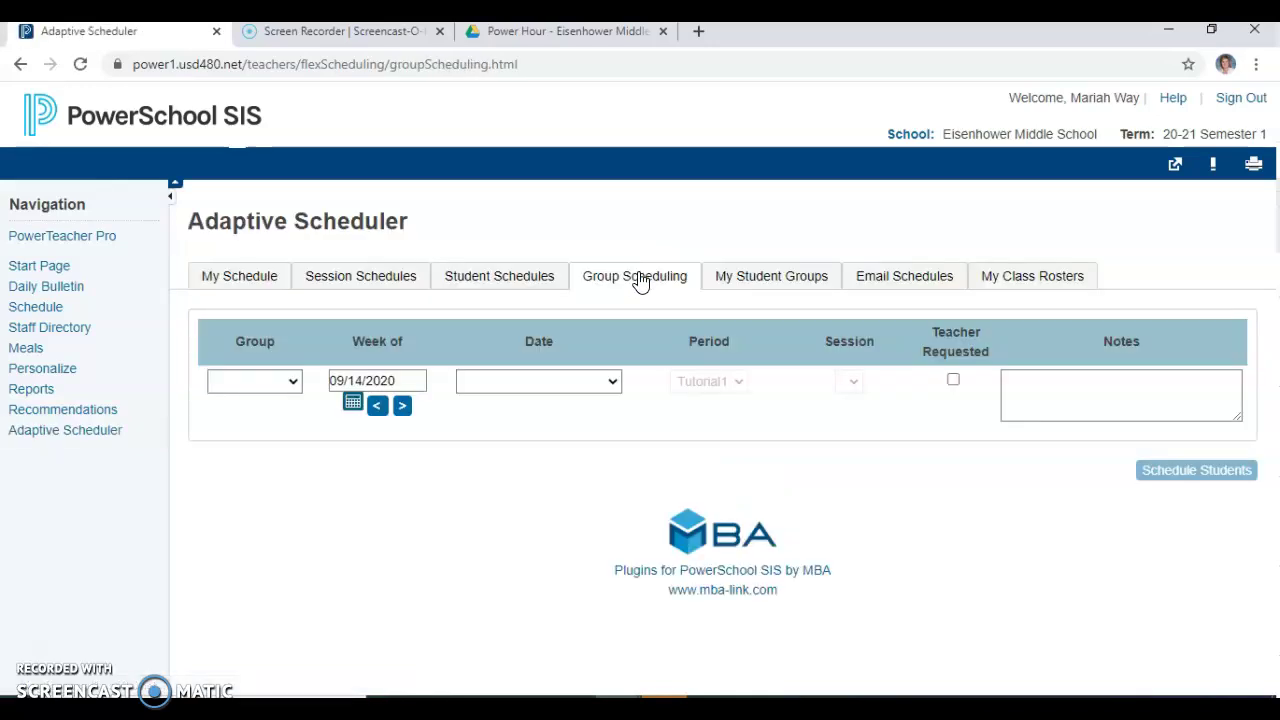
click(293, 385)
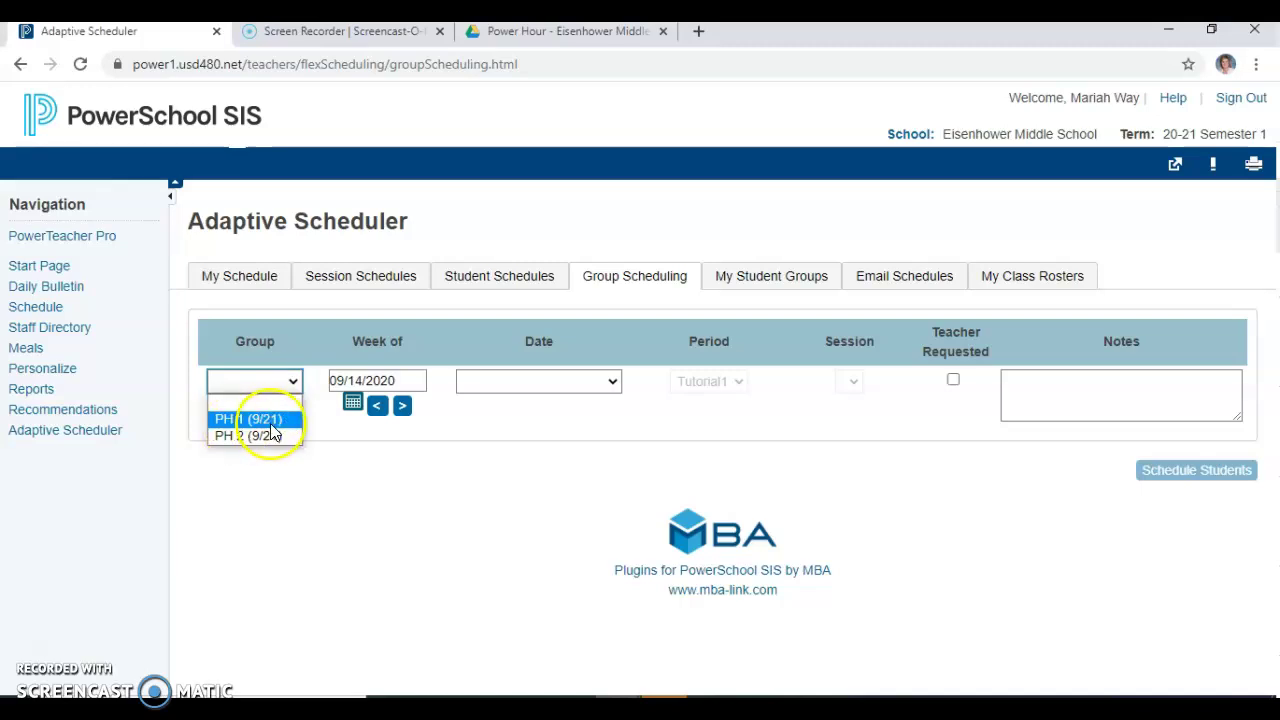
click(271, 420)
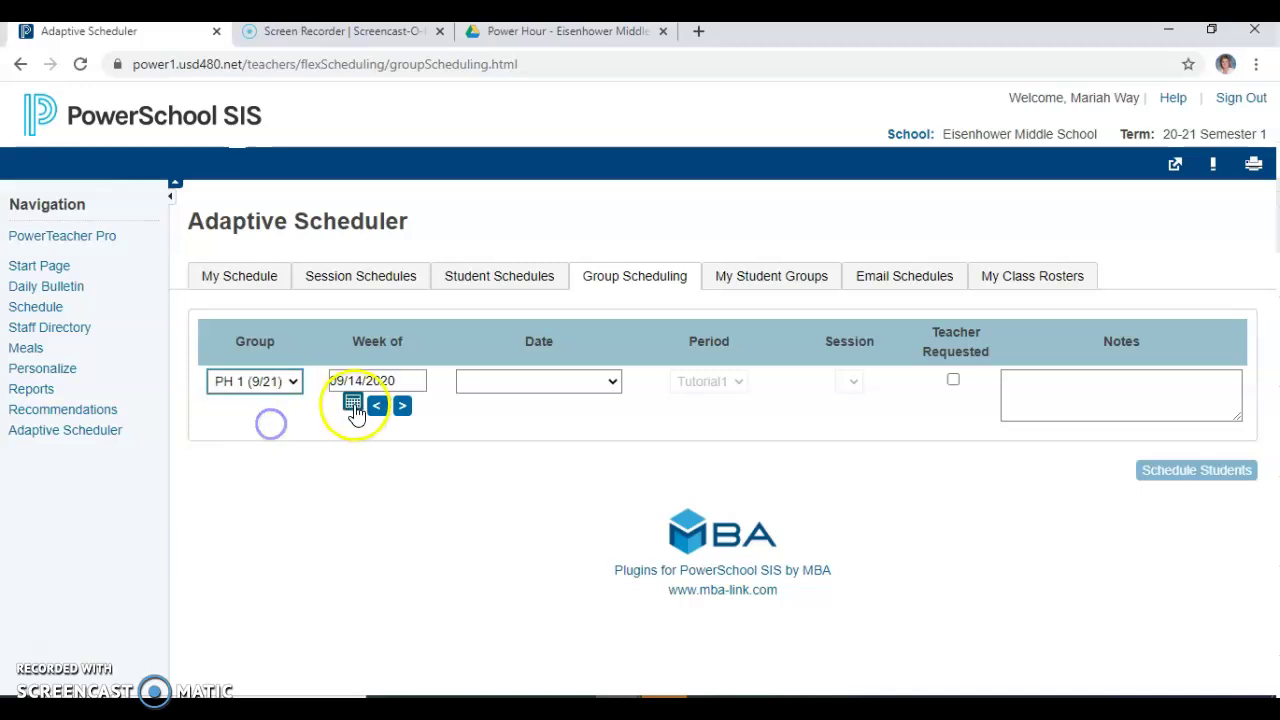
click(404, 410)
click(570, 382)
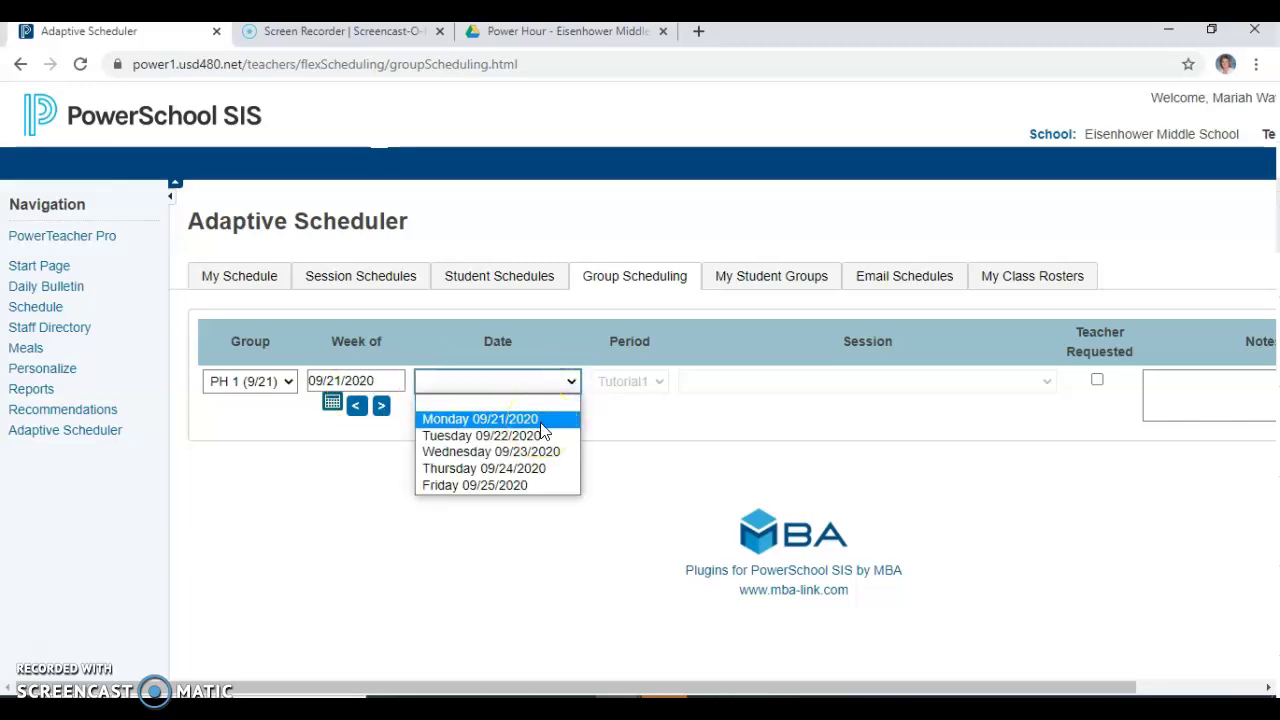
click(541, 424)
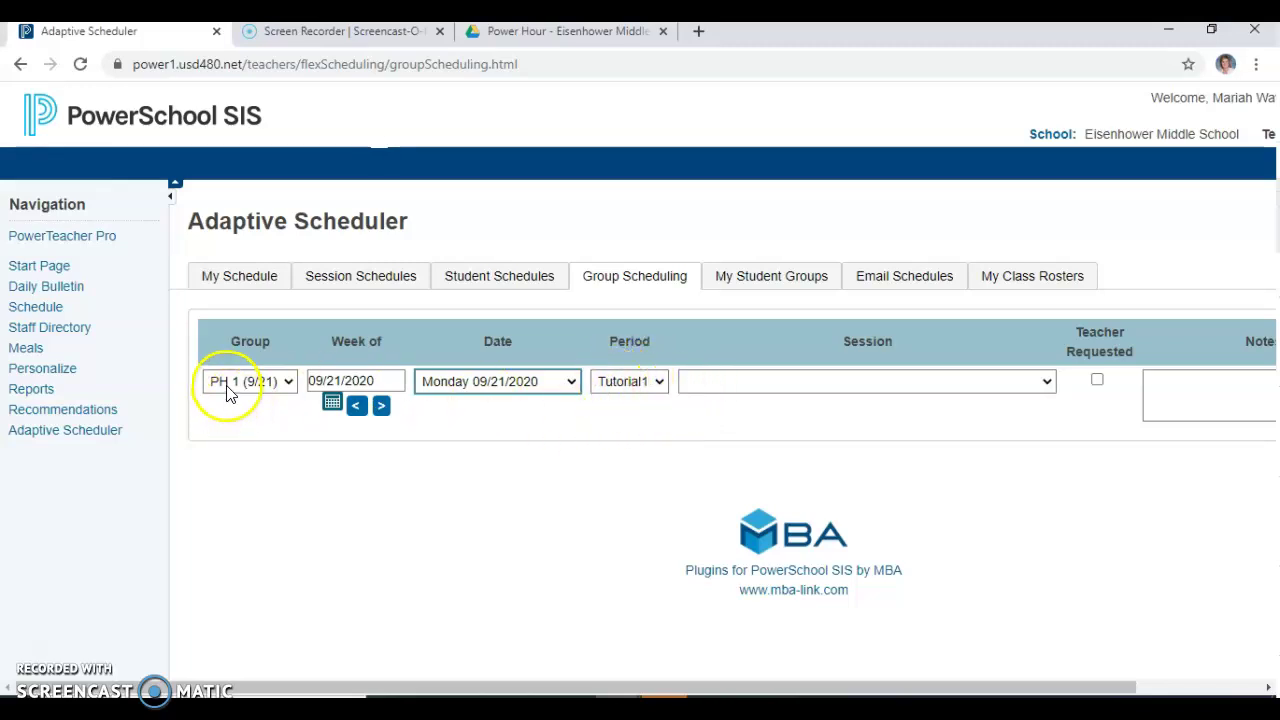
click(1047, 381)
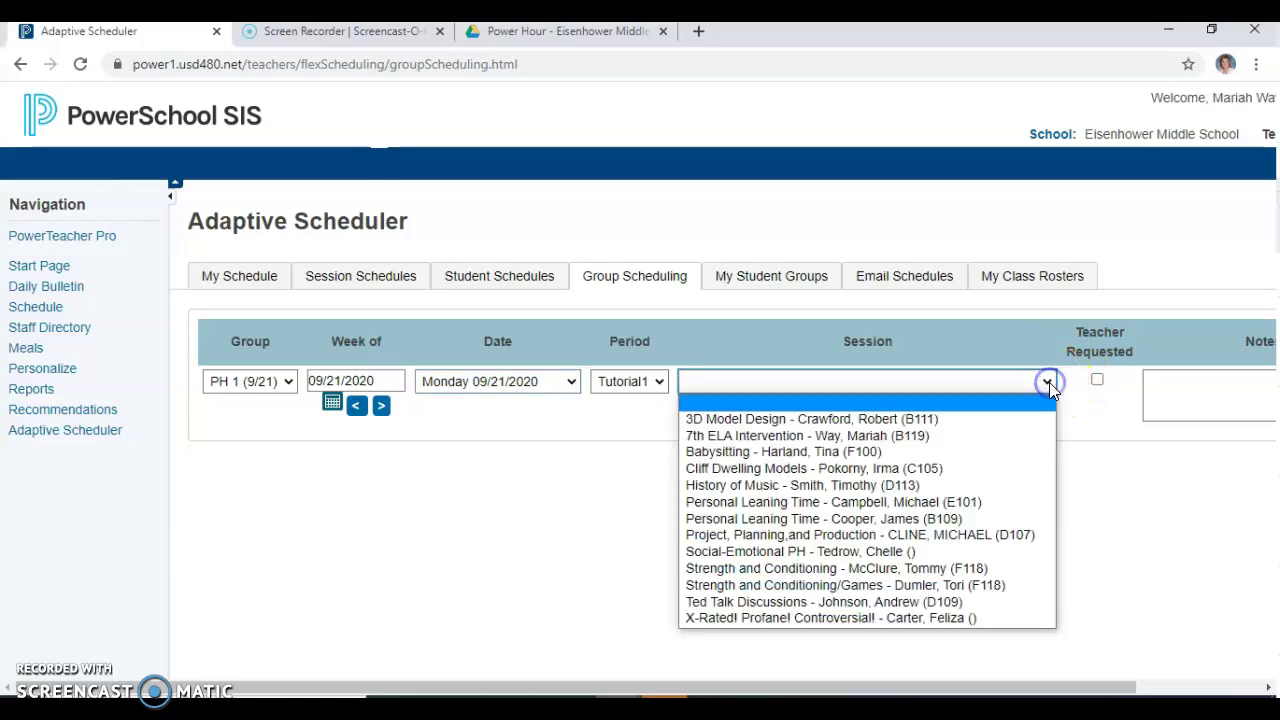
click(937, 437)
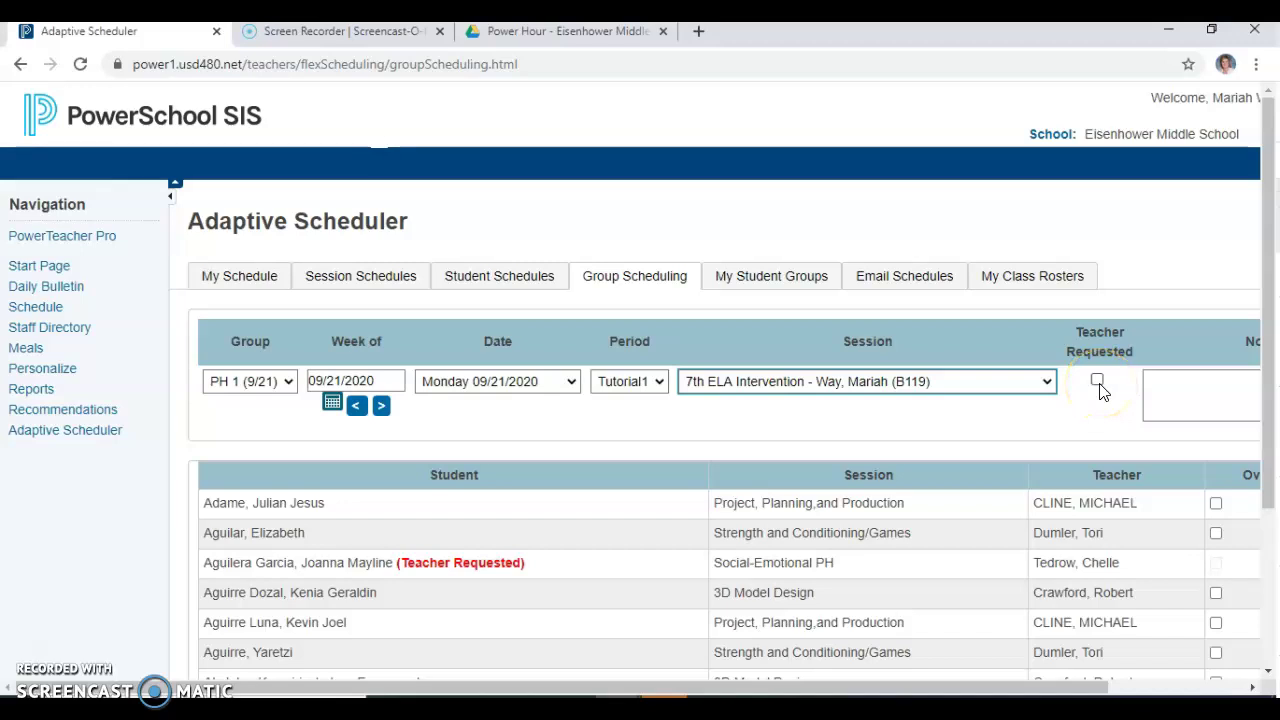
Mark the group's session as teacher requested and add the note "Supporting claims with evidence".
click(1099, 385)
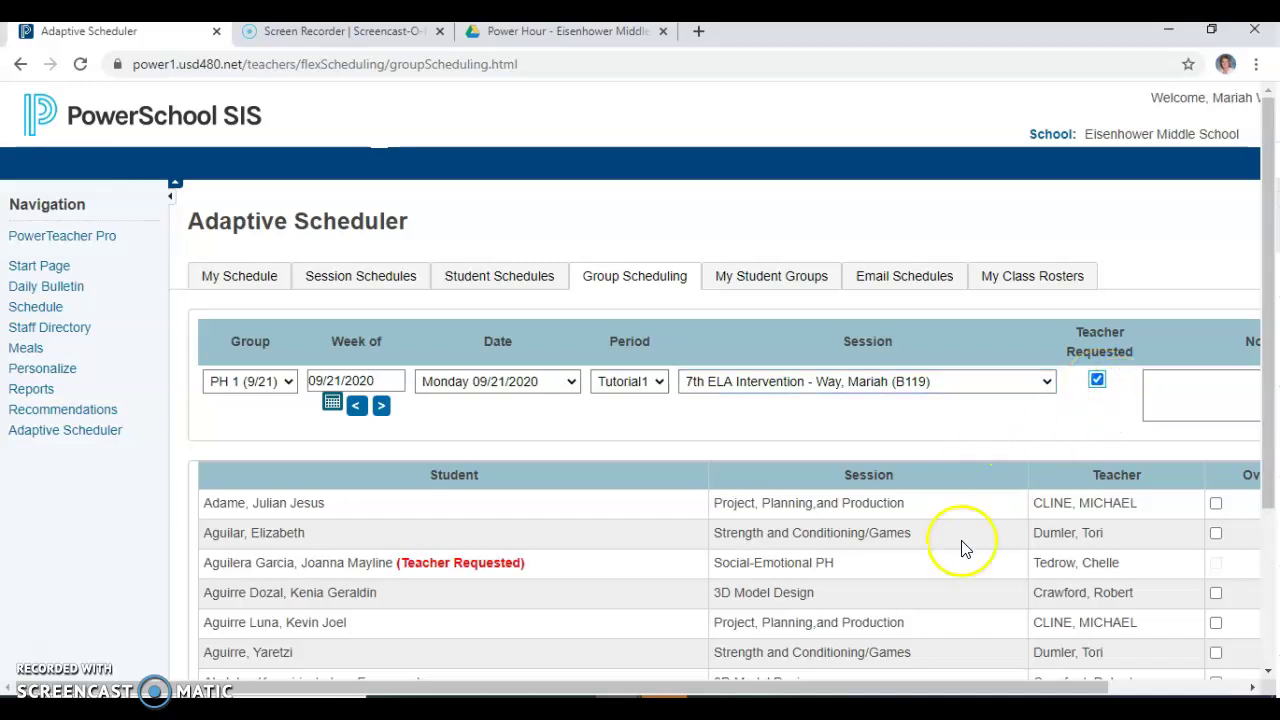
drag(998, 690, 1138, 690)
click(1056, 388)
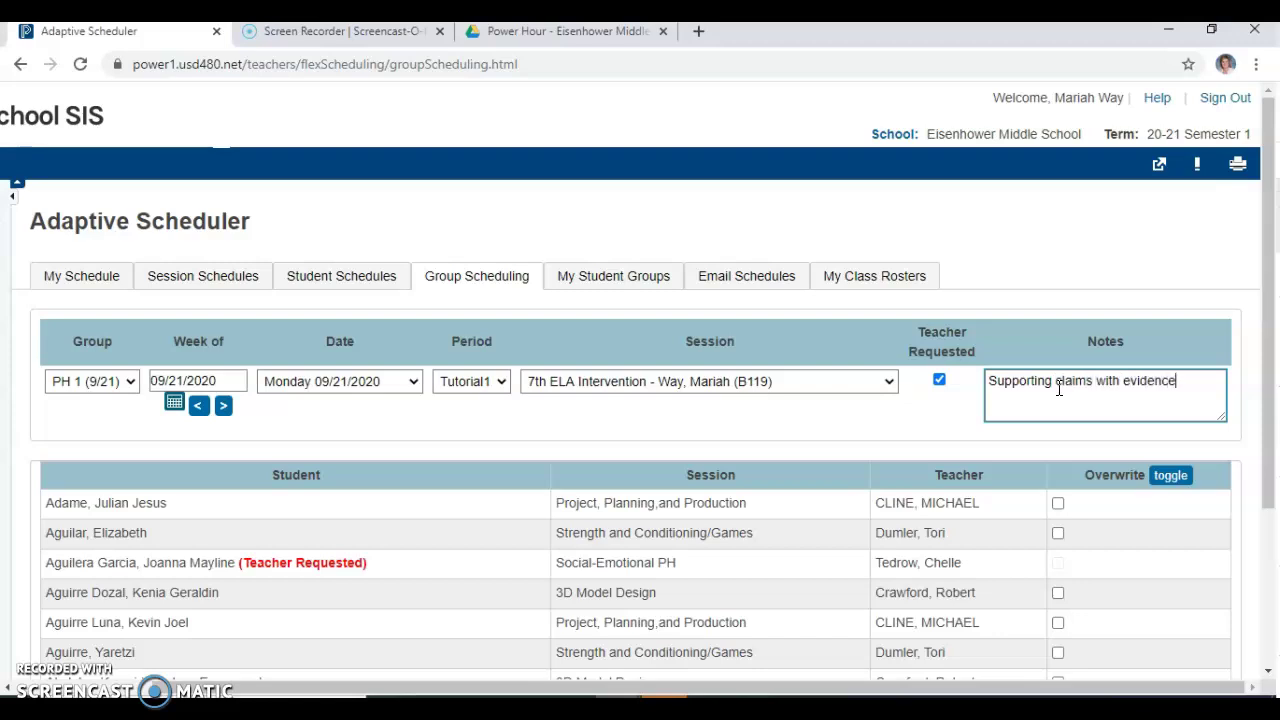
Mark all eligible students' existing sessions for overwriting and schedule the PH 1 (9/21) students.
drag(1270, 320, 1273, 411)
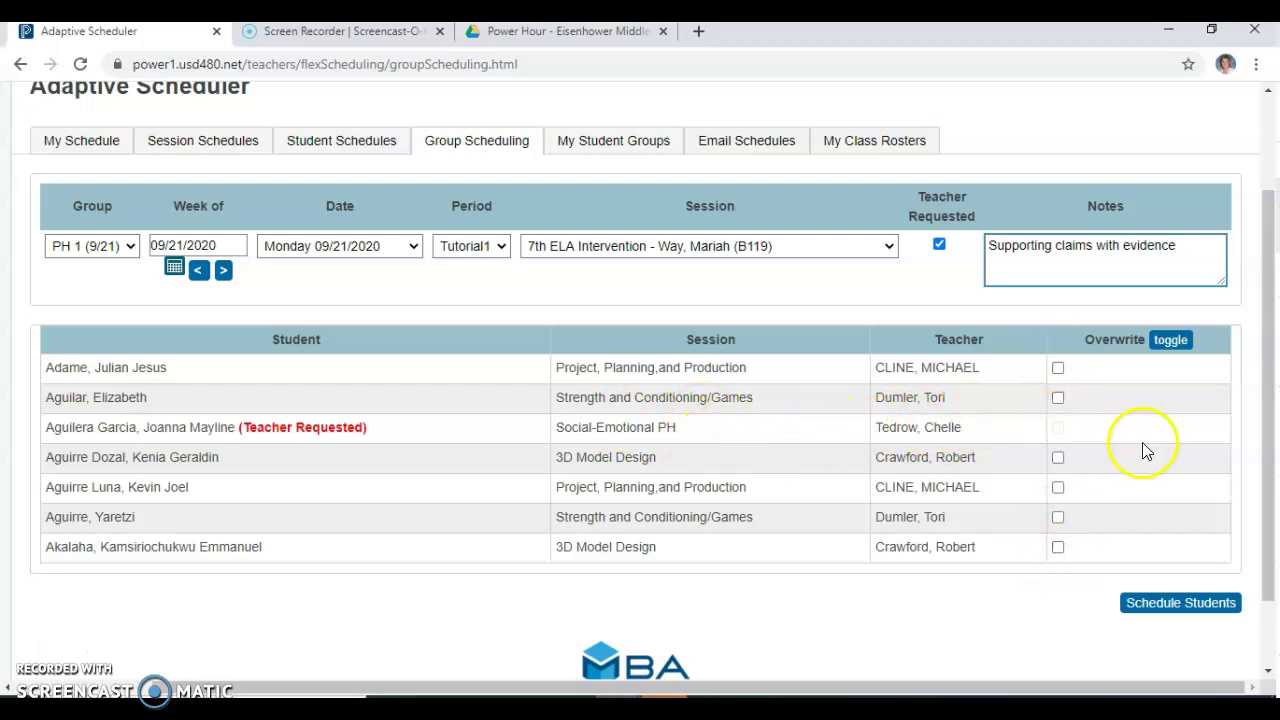
click(1170, 340)
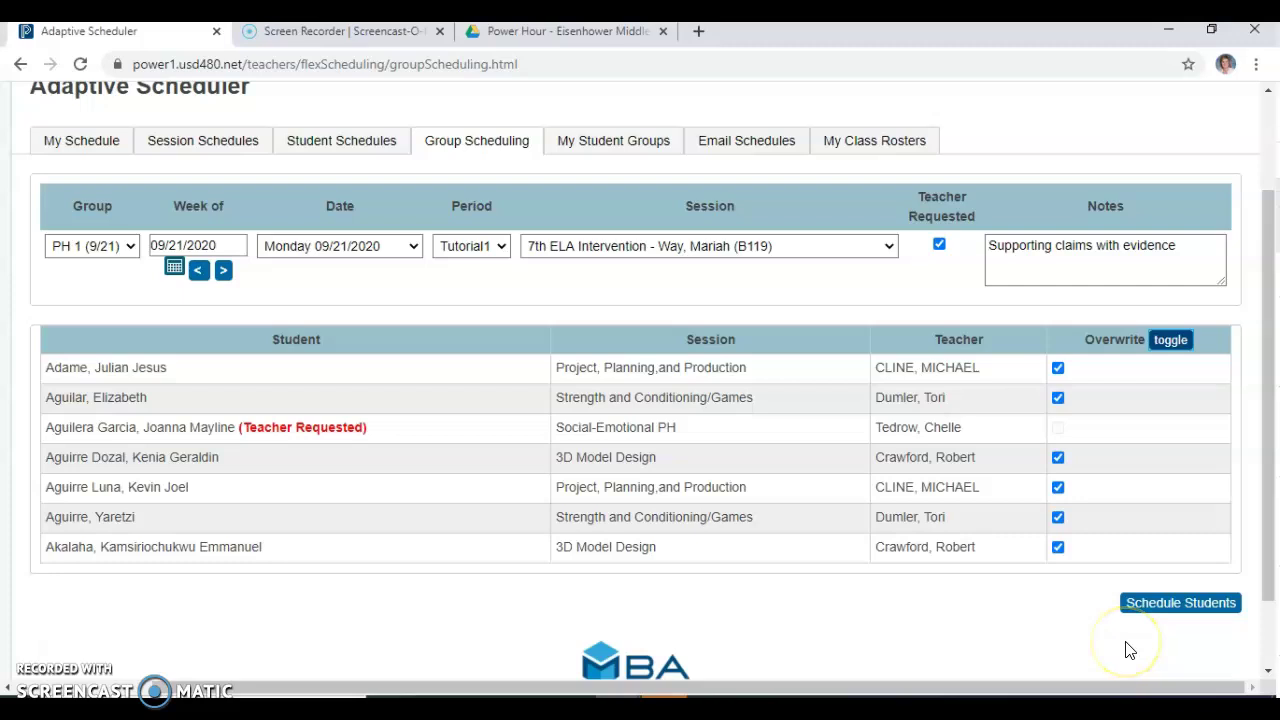
click(1165, 610)
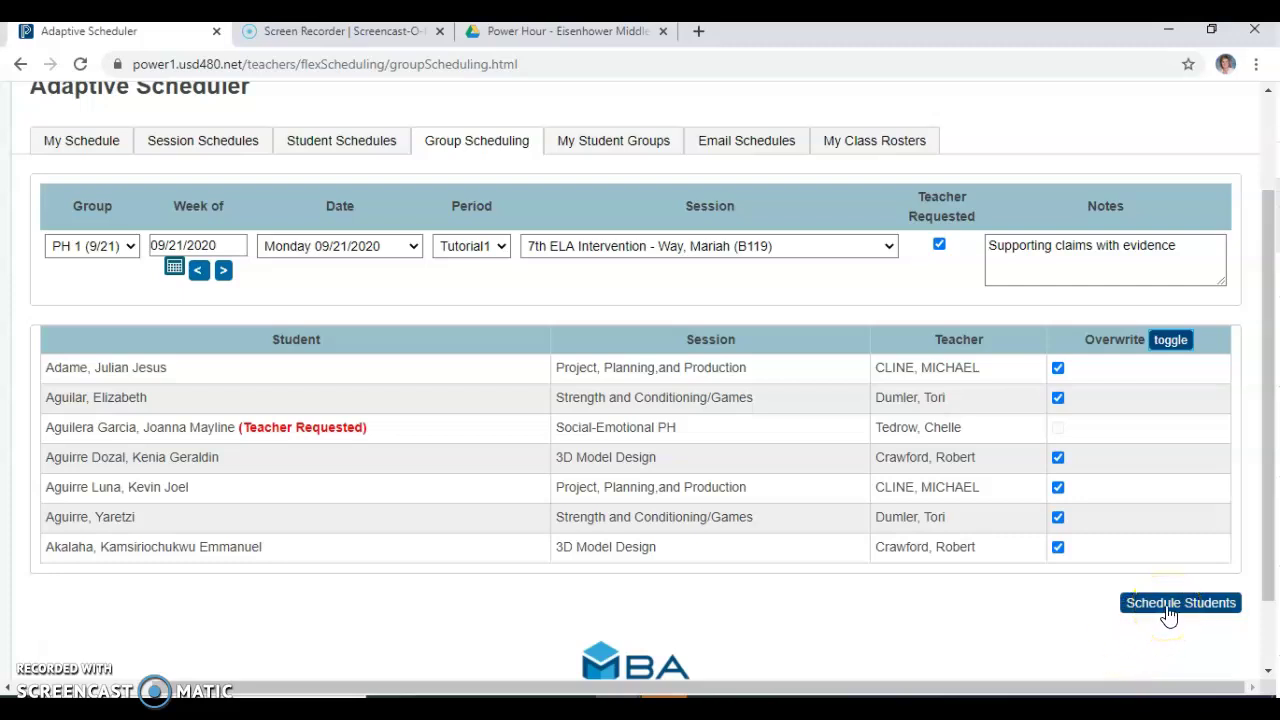
click(1008, 617)
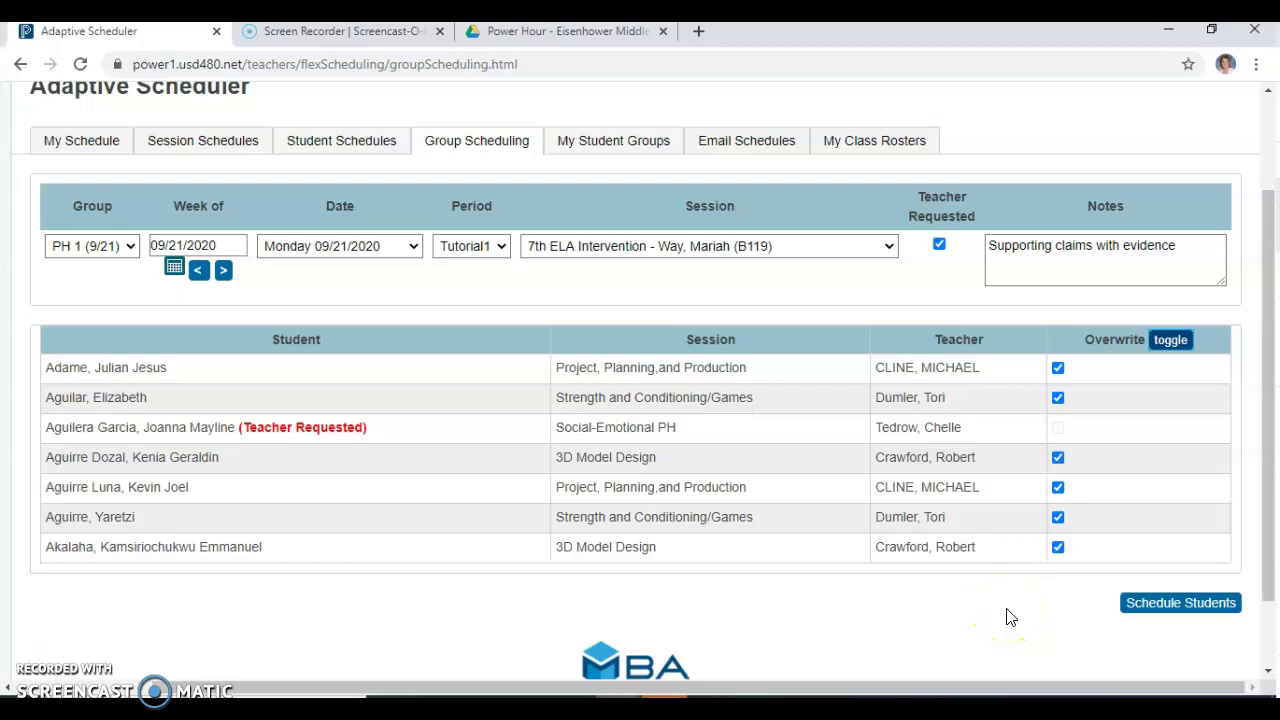
scroll(1008, 617, up, 1)
scroll(1008, 617, down, 2)
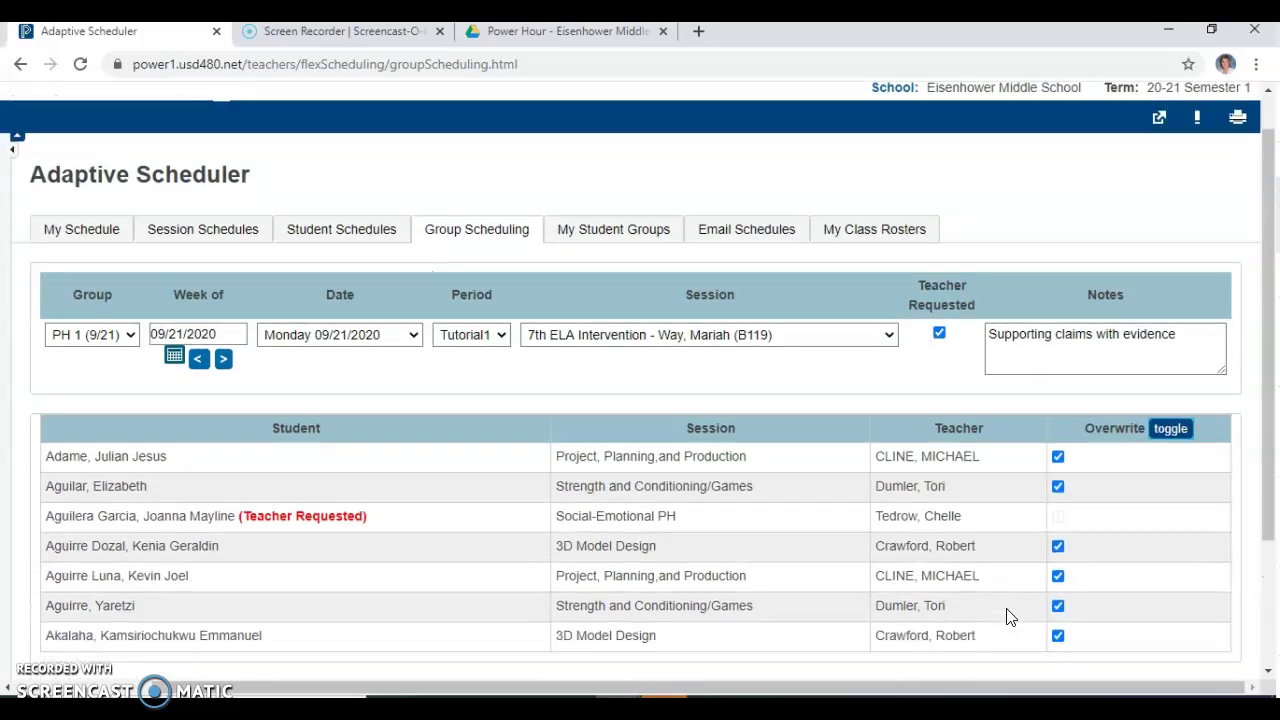
click(1165, 516)
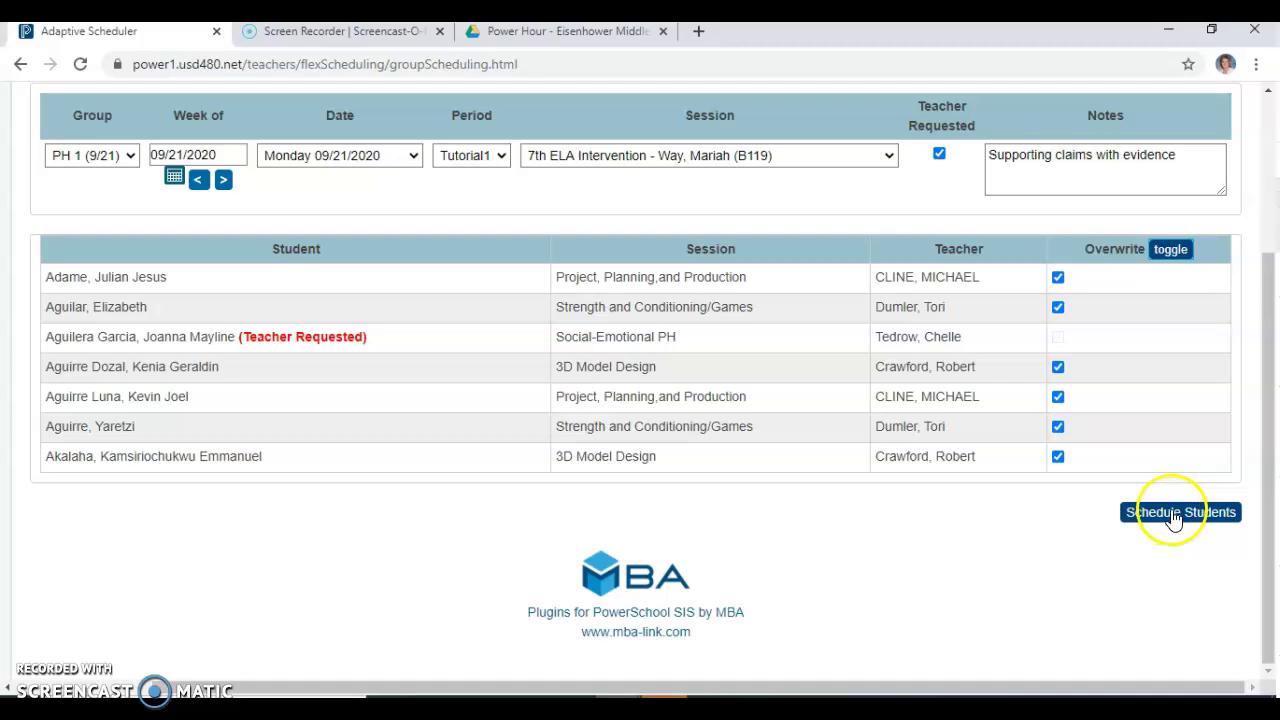
scroll(980, 594, up, 2)
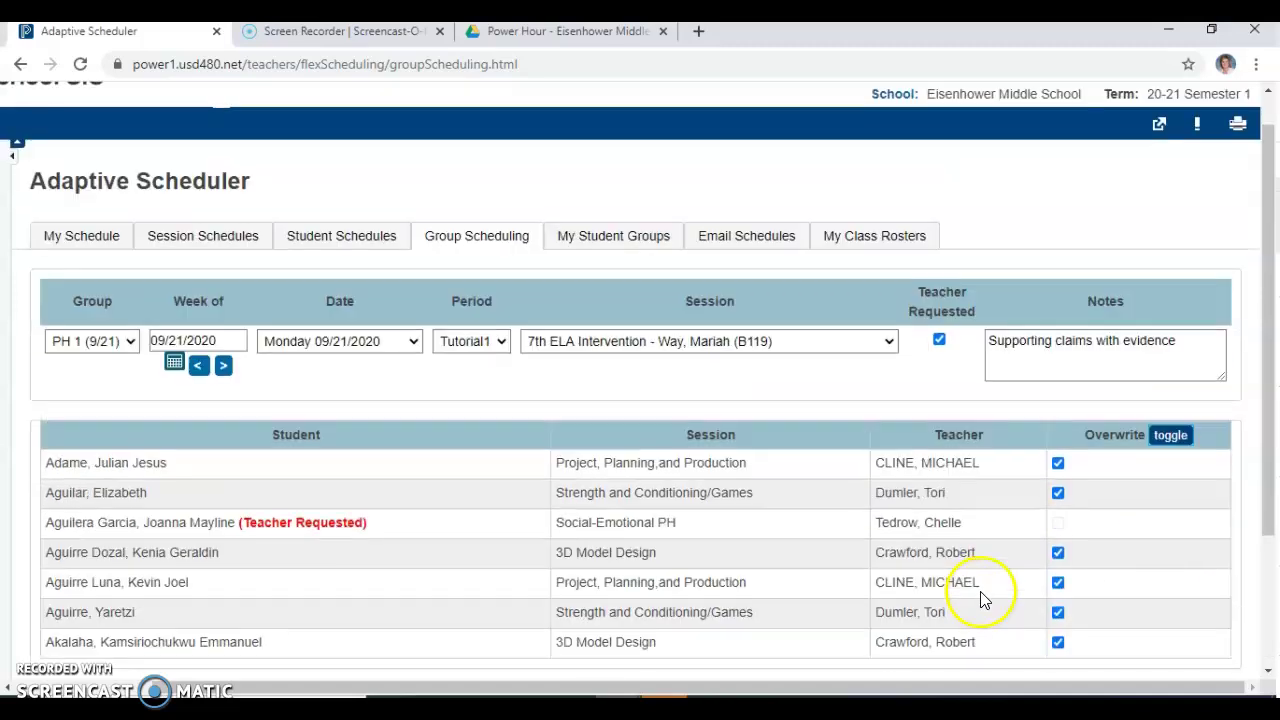
Review the Monday sessions in My Schedule for the week of 09/21/2020, then return to Group Scheduling.
click(93, 240)
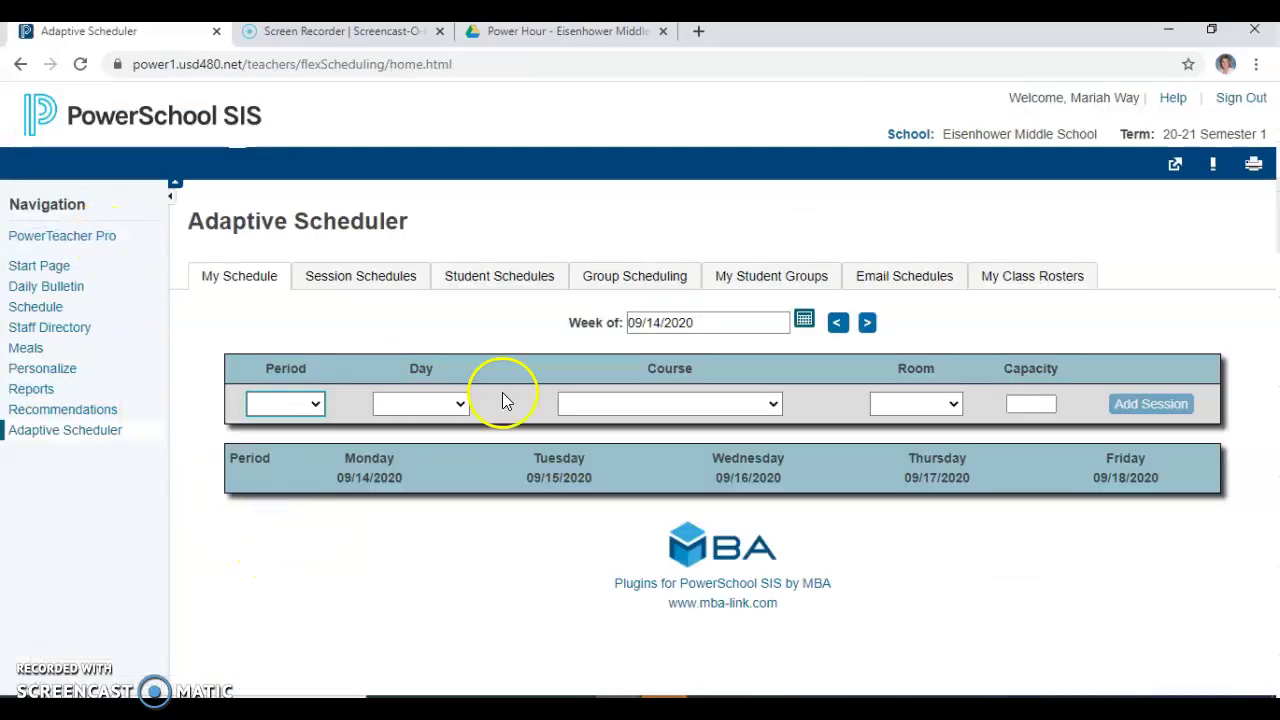
click(867, 322)
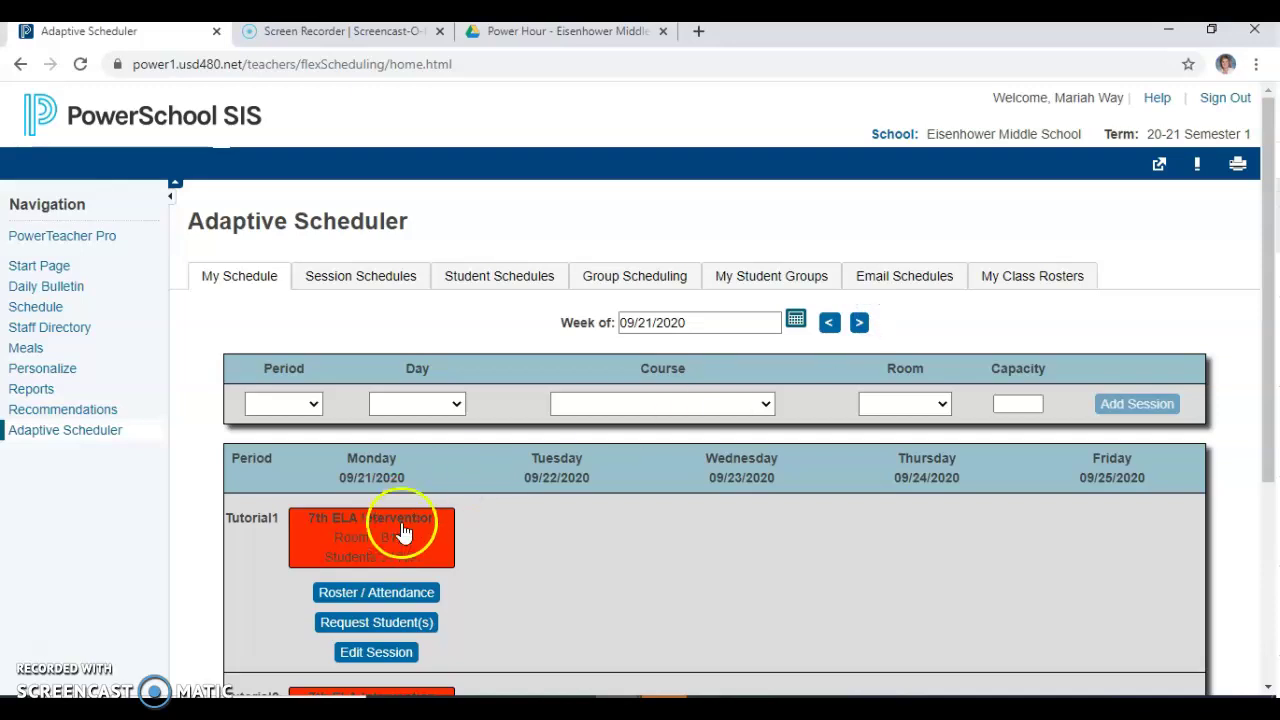
scroll(409, 529, down, 2)
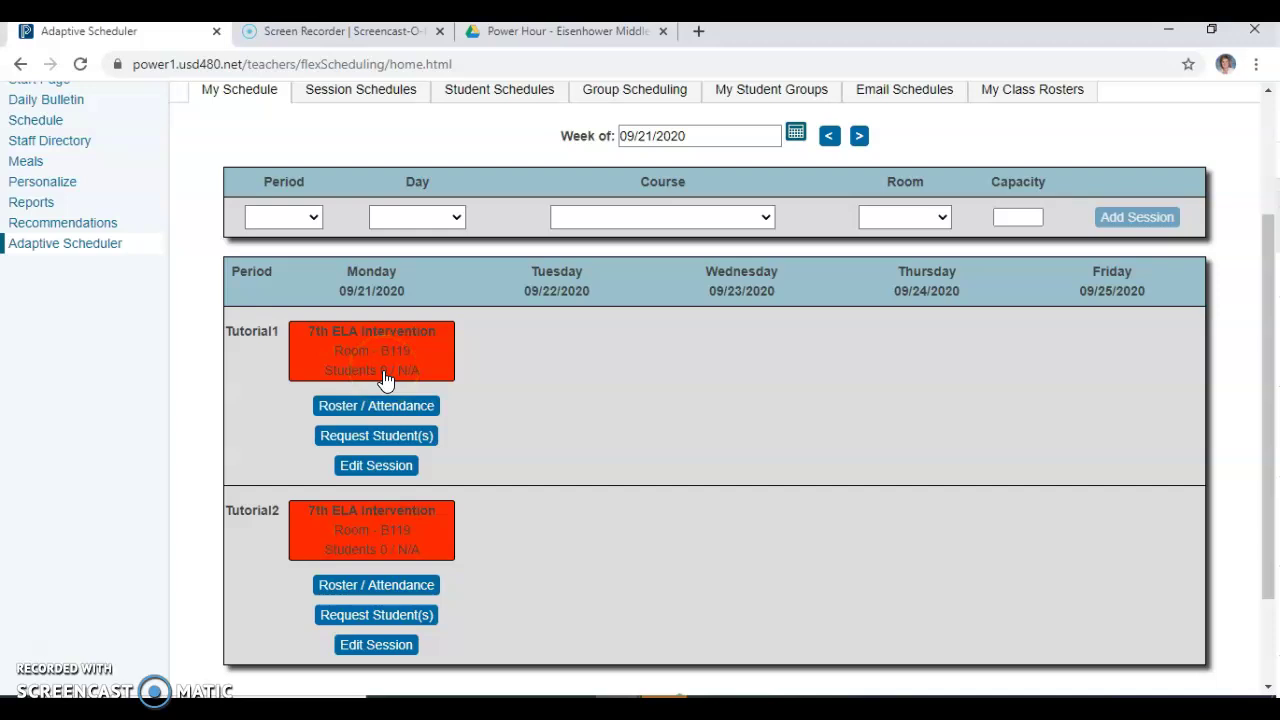
scroll(432, 432, up, 1)
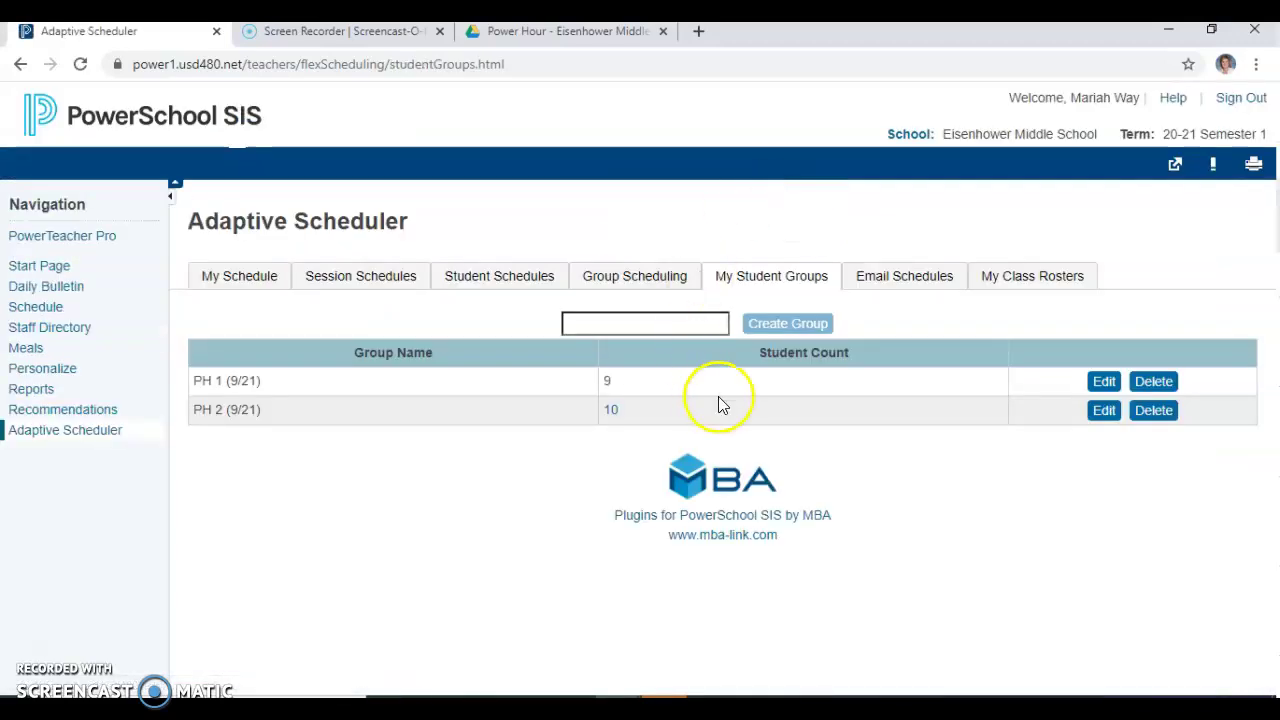
click(606, 276)
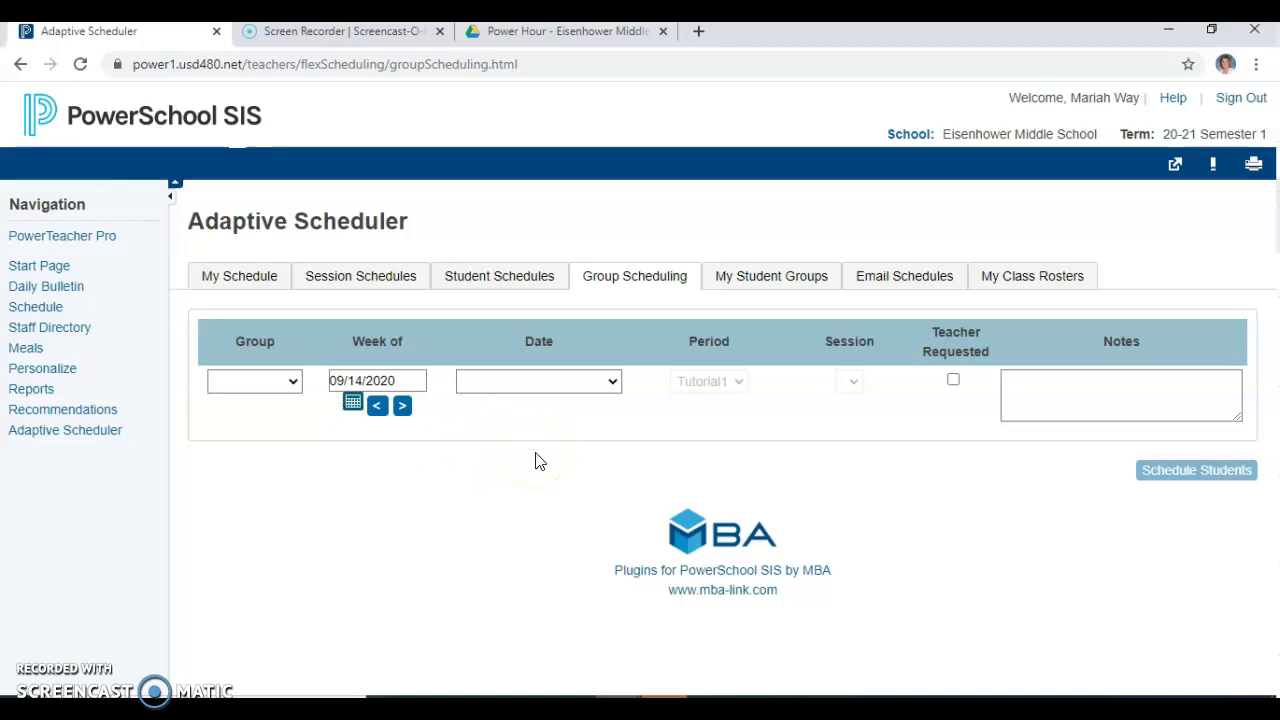
Switch to the Power Hour folder in Google Drive, open the "Assigning Power Hour Students (Core Teachers)" document and read its instructions.
click(548, 38)
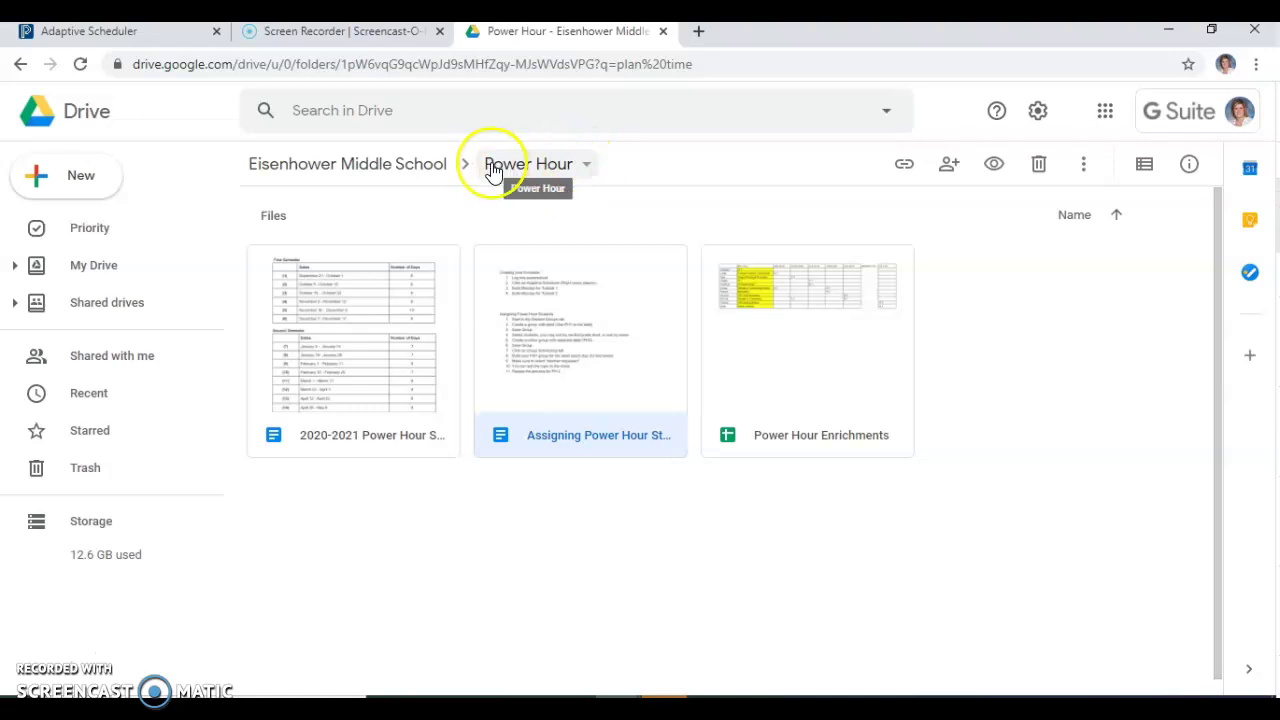
double_click(571, 441)
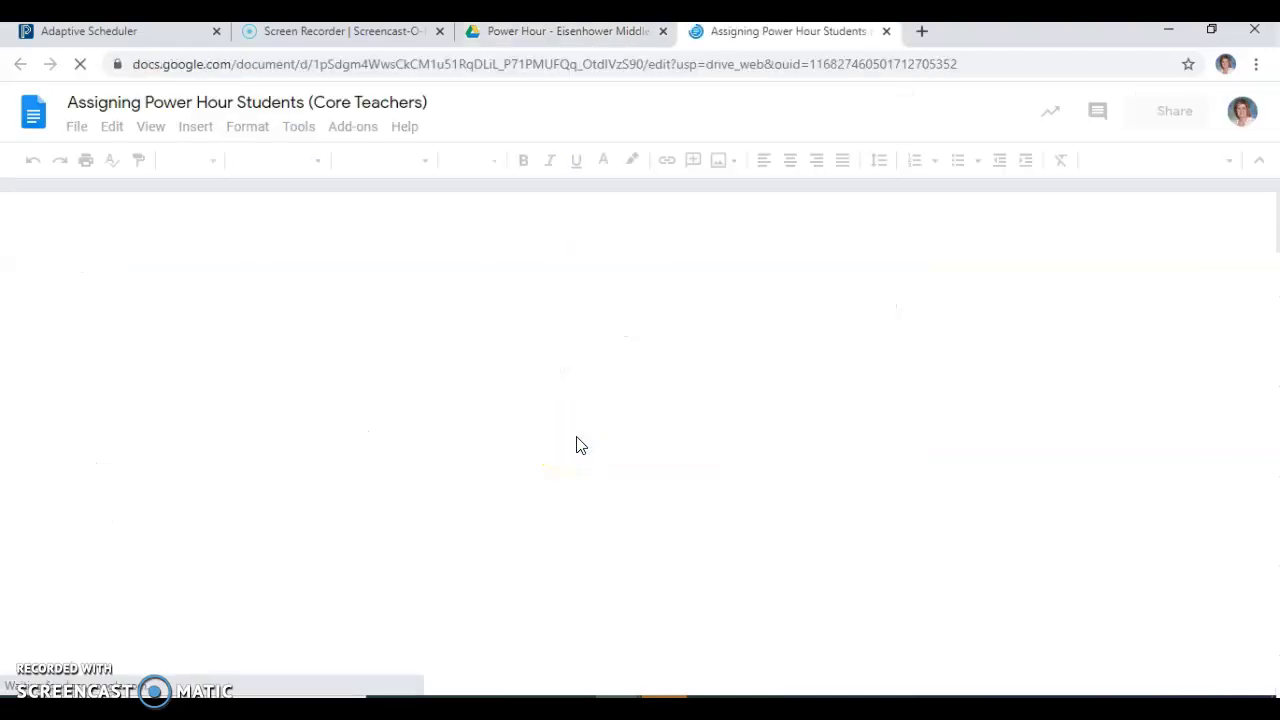
click(589, 441)
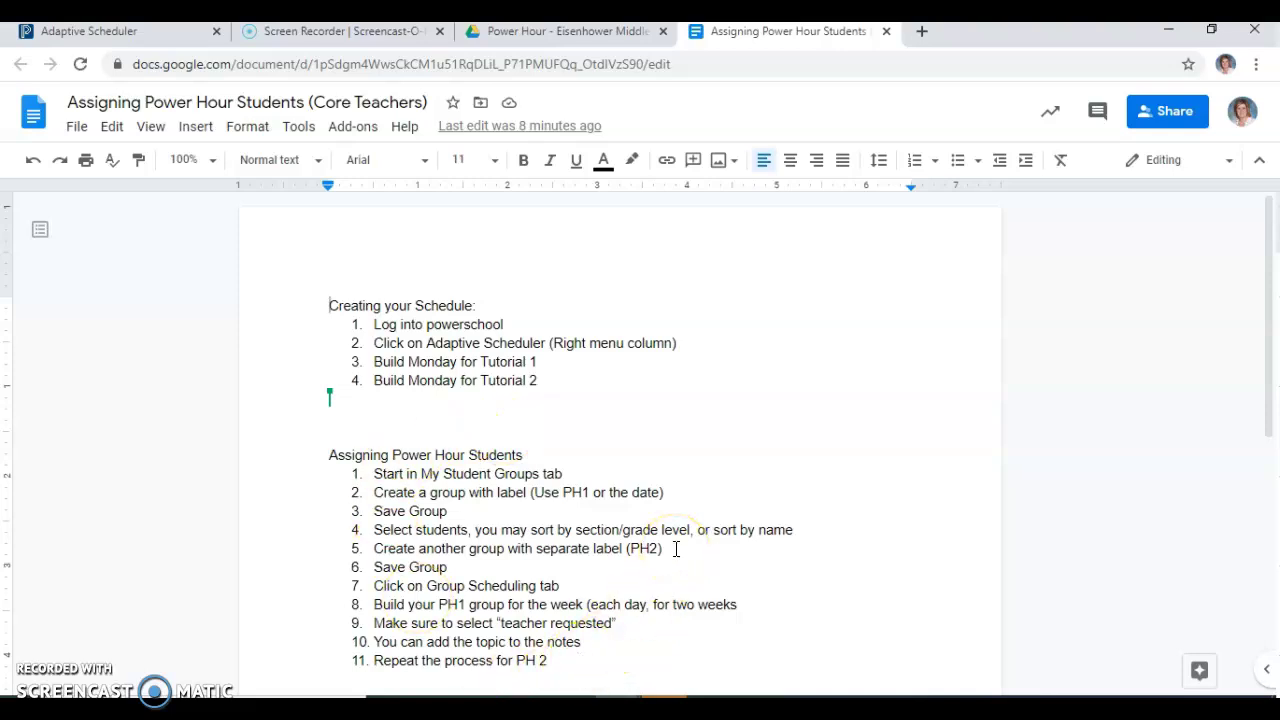
scroll(676, 548, down, 1)
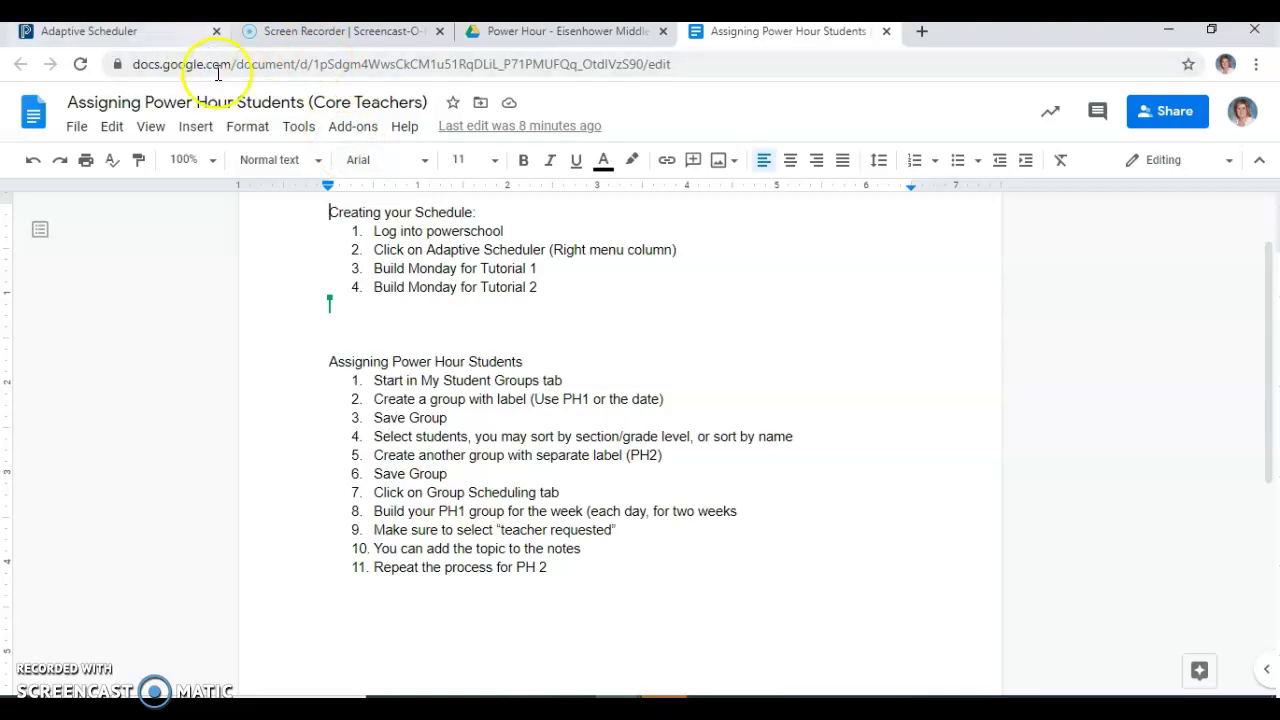
Switch back to the Adaptive Scheduler and open the system calendar to check the September 2020 dates.
click(150, 33)
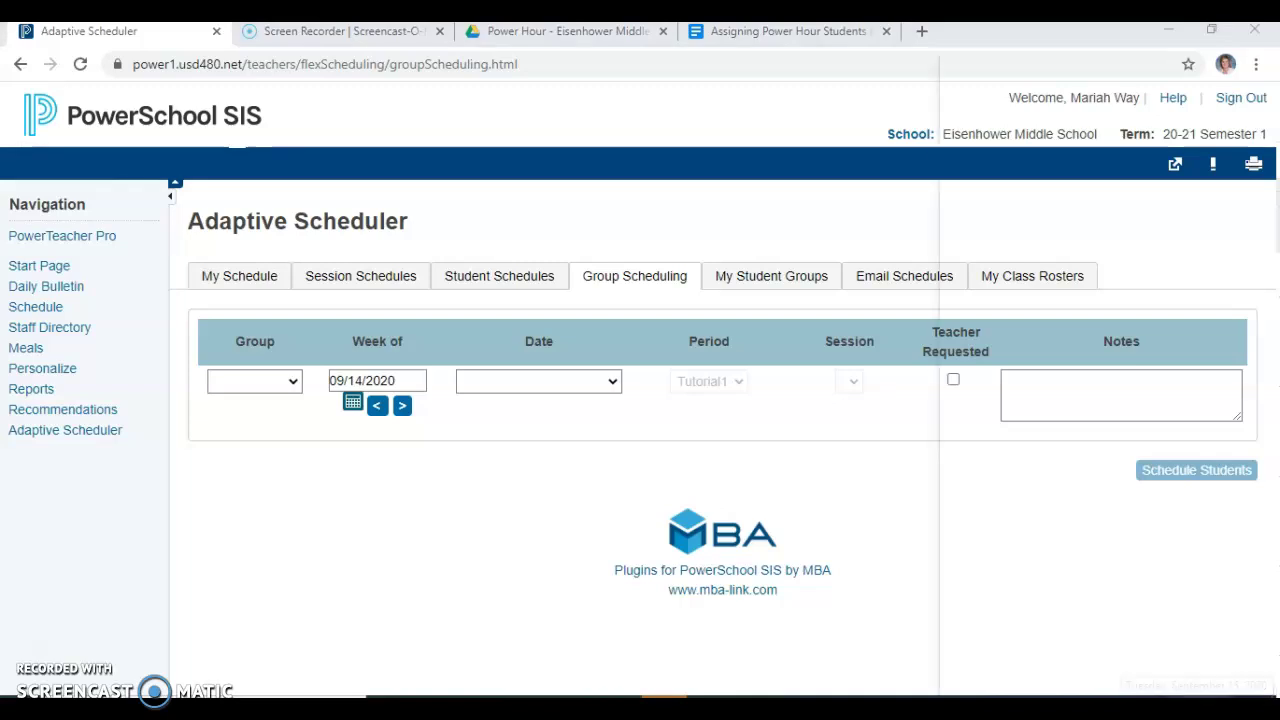
click(1192, 706)
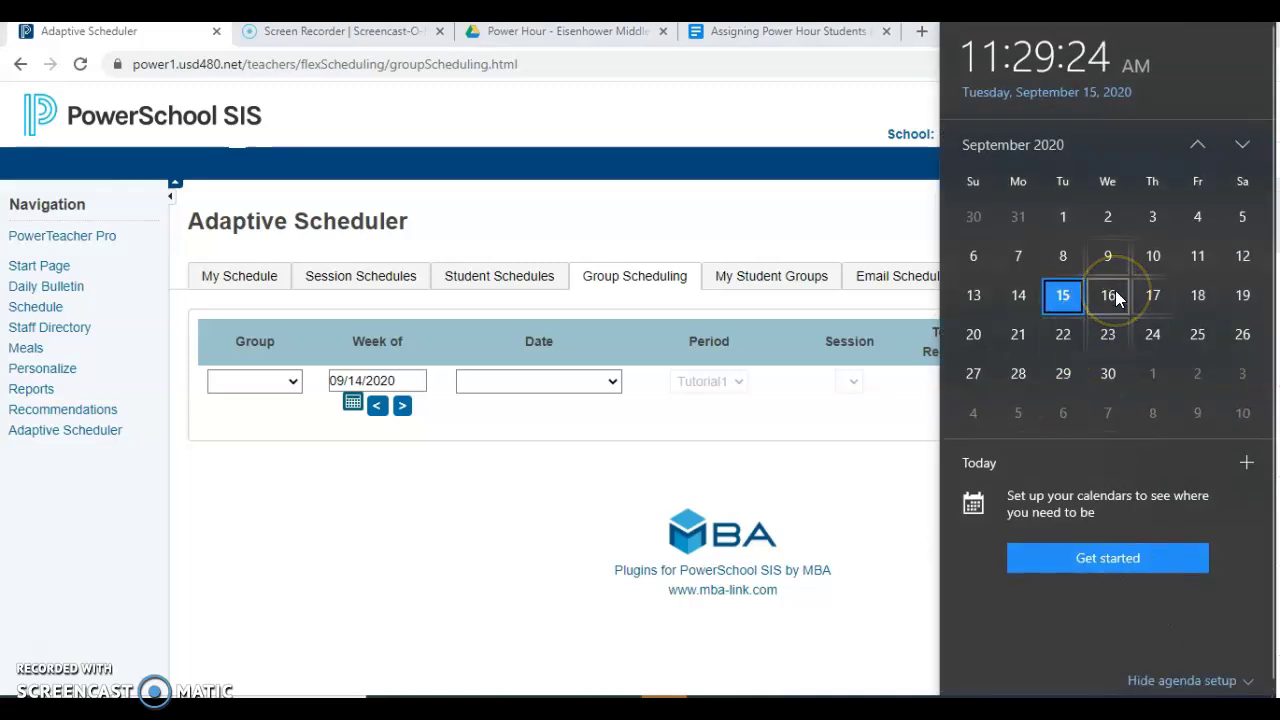